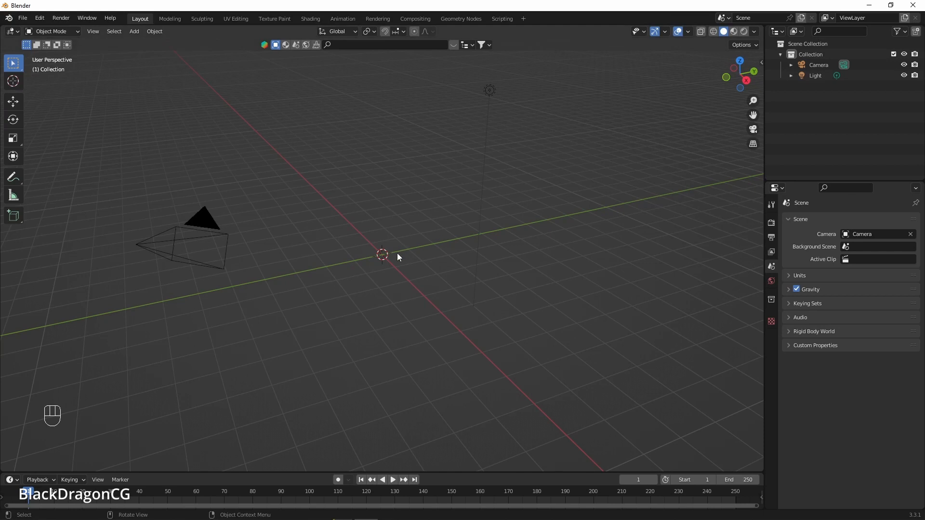
- Enable the A.N.T.Landscape add-on in the preferences, save the preferences and close them
click(39, 20)
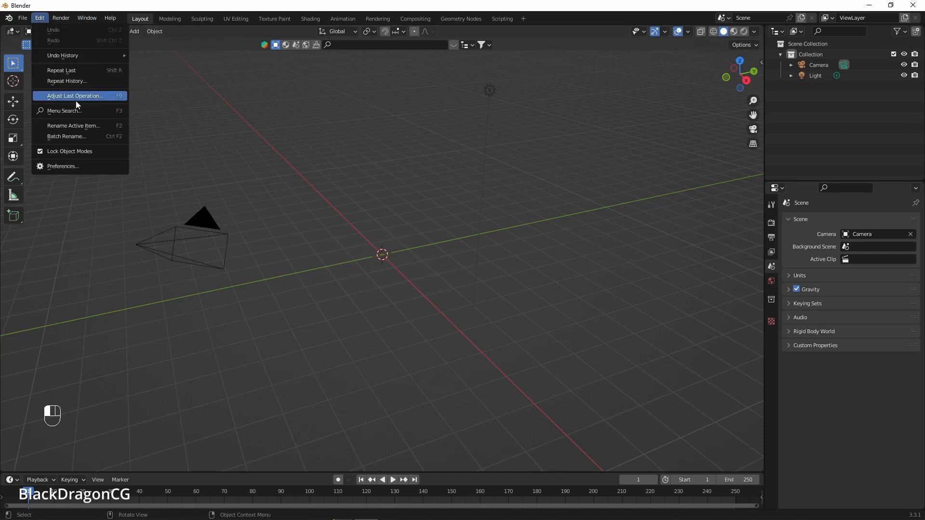
click(70, 167)
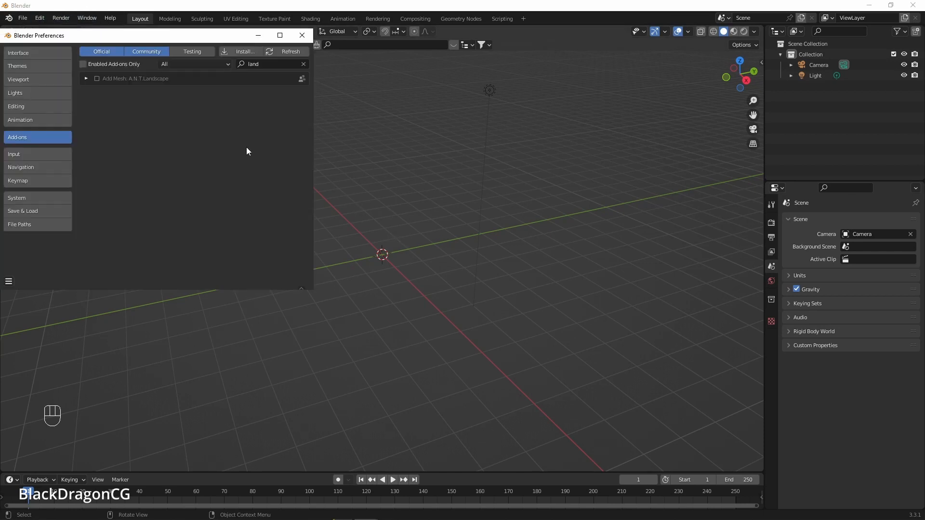
click(262, 64)
text(land)
click(97, 78)
click(9, 281)
click(39, 255)
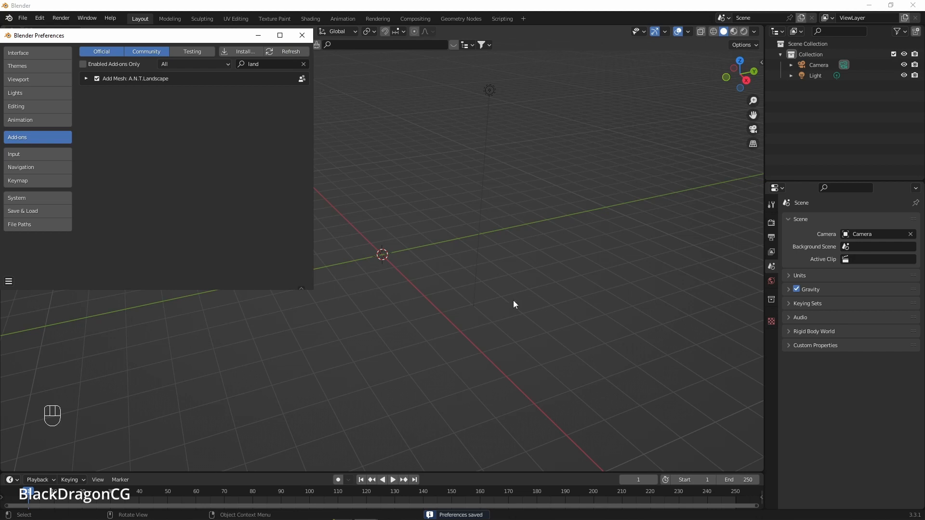
click(489, 91)
click(308, 34)
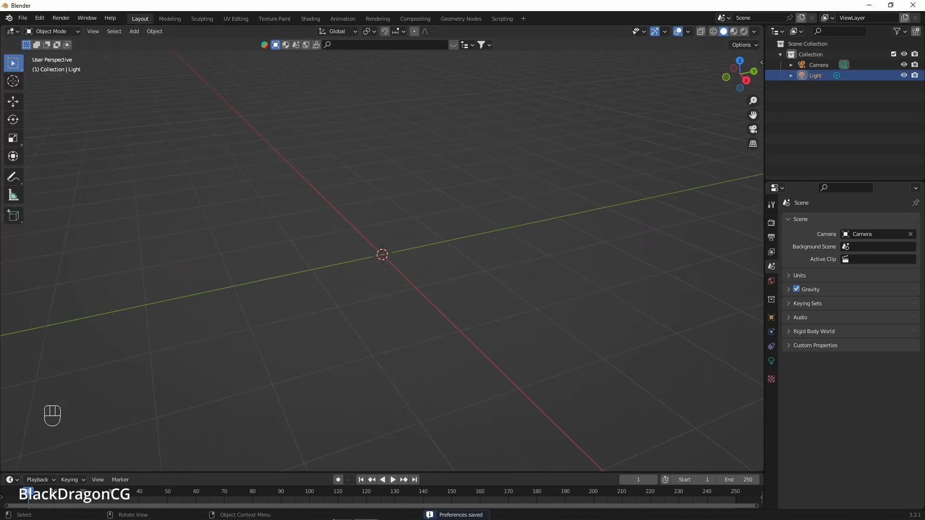
- Add a Landscape mesh at the world origin and expand its Another Noise Tool settings
key(shift+a)
mouse_move(365, 248)
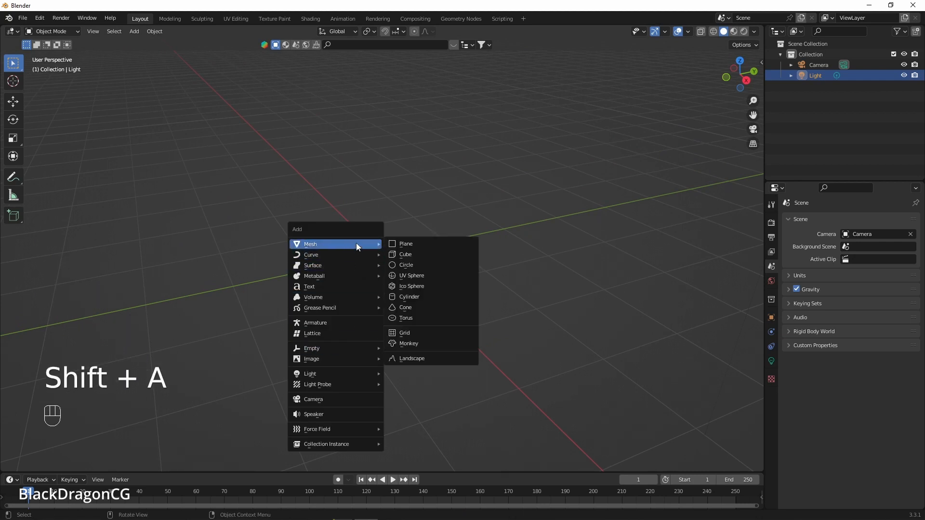
click(409, 359)
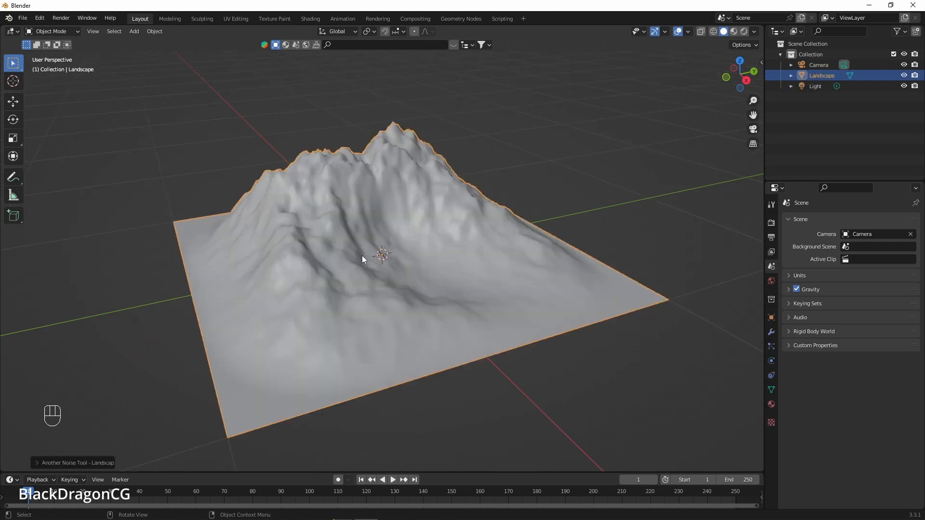
click(38, 463)
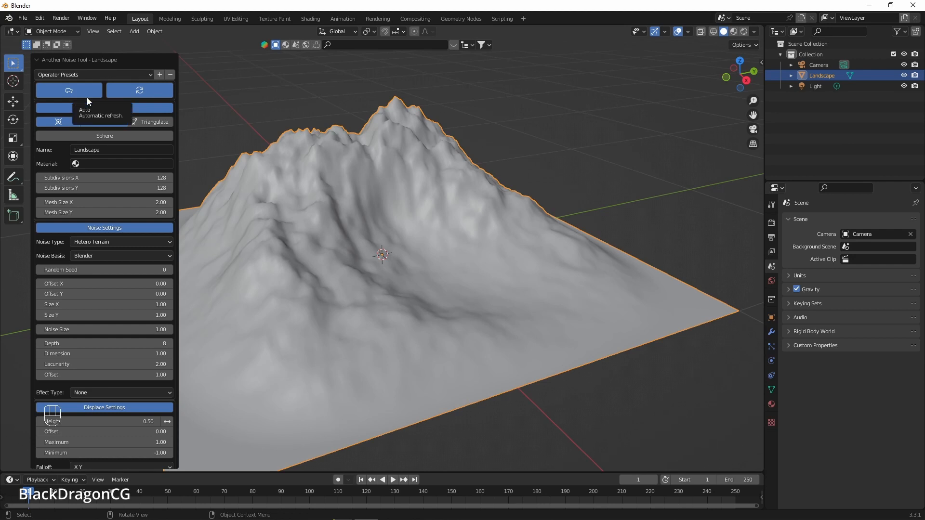
click(96, 151)
click(120, 164)
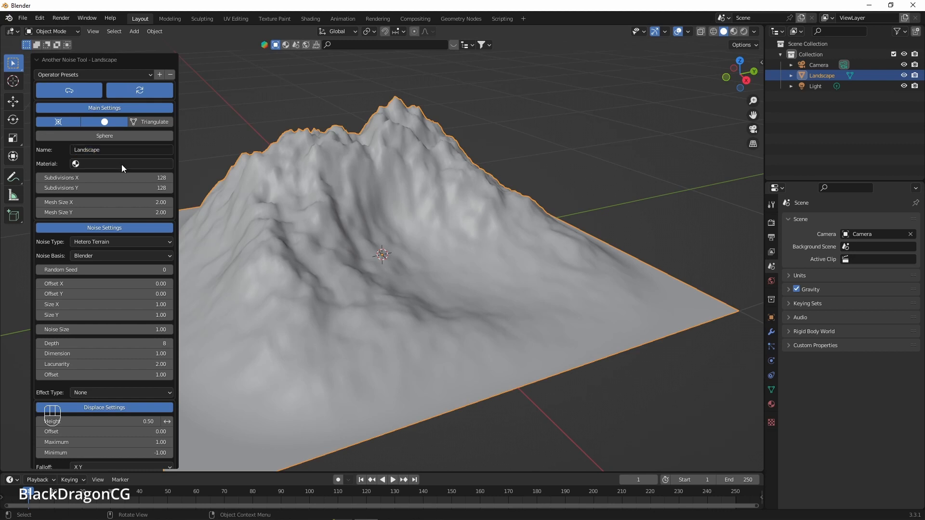
- Change the landscape's noise type to Multi Fractal and view the terrain from another angle
click(103, 240)
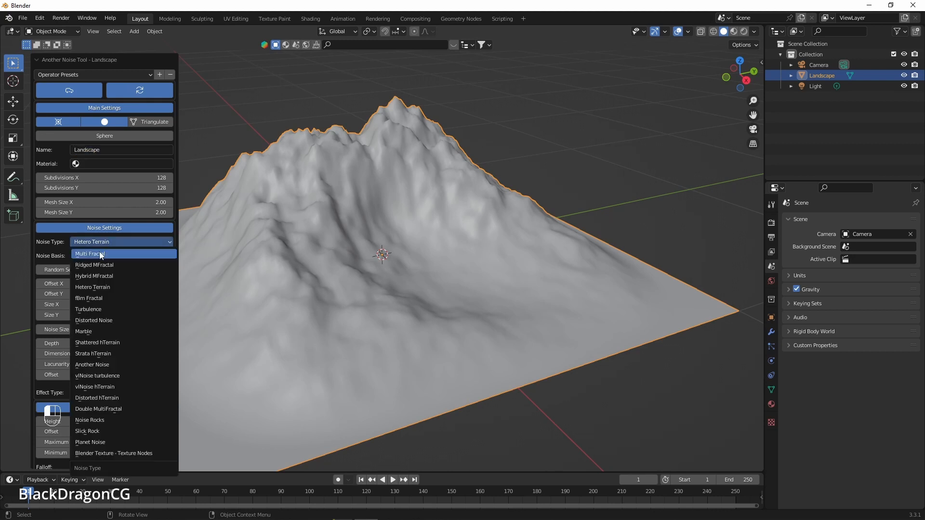
click(101, 255)
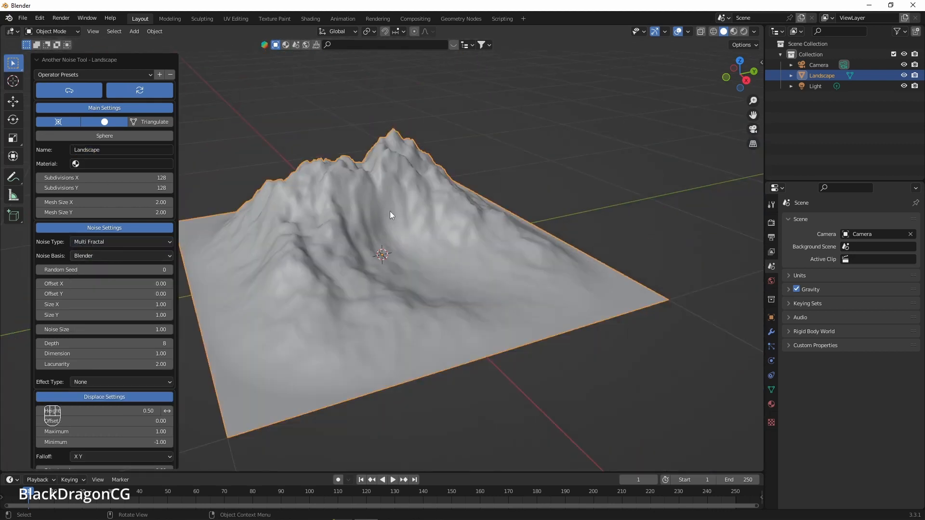
middle_drag(389, 215, 462, 177)
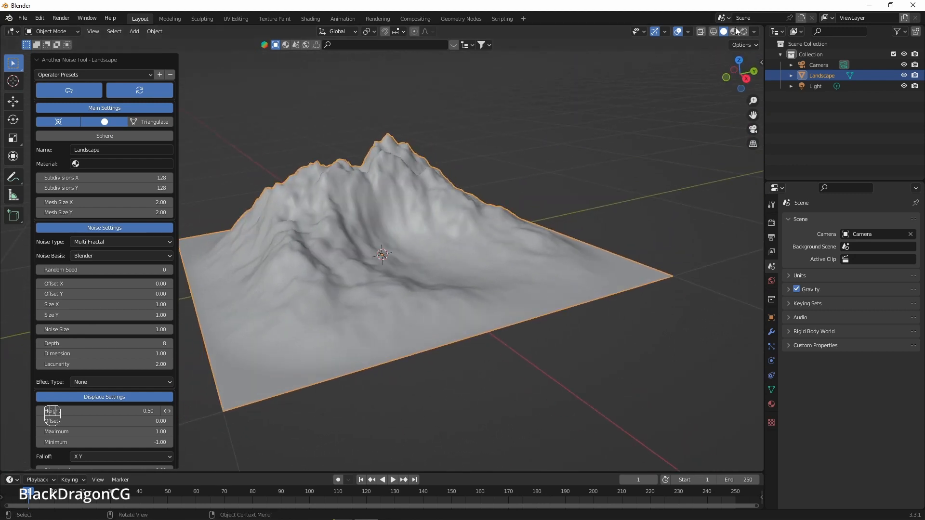
- Switch the viewport to rendered shading with scene world and scene lights turned off, and inspect the landscape
click(743, 31)
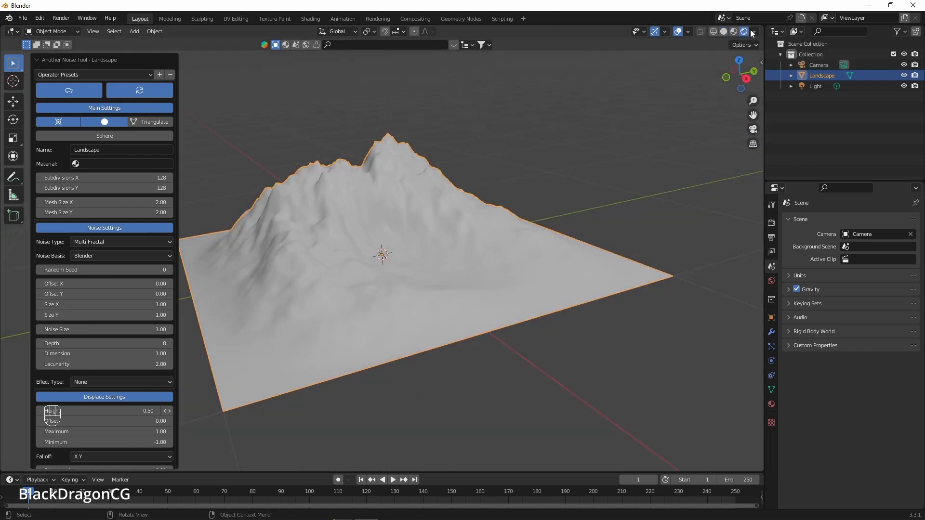
click(754, 32)
click(698, 92)
click(696, 81)
scroll(405, 222, up, 4)
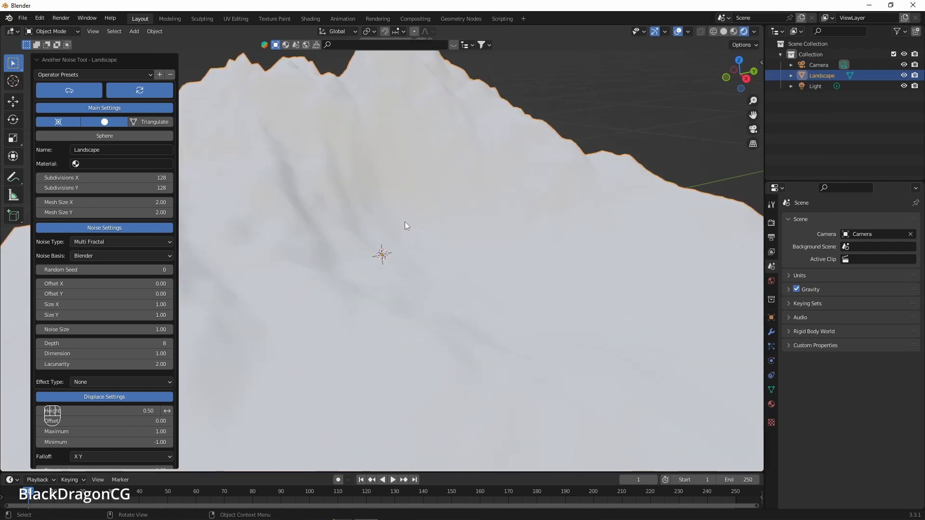
scroll(404, 222, down, 2)
click(754, 31)
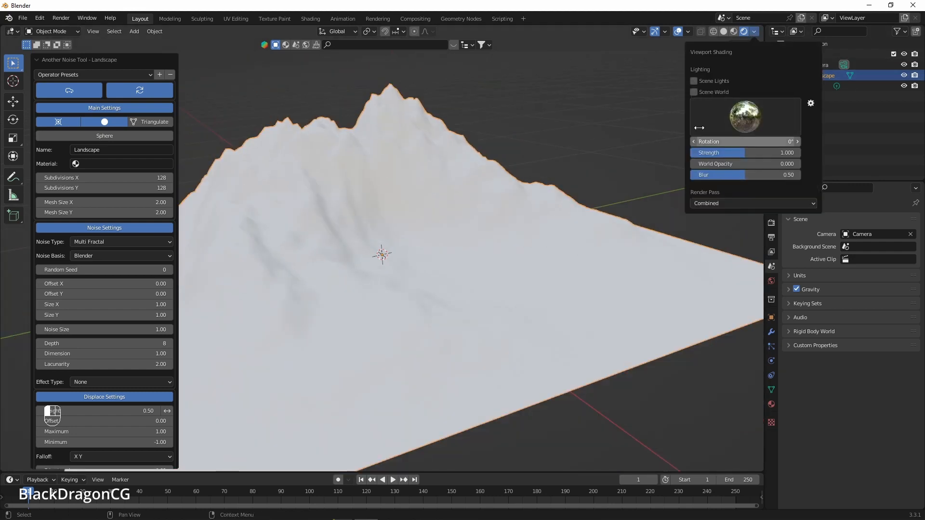
mouse_move(393, 214)
middle_down()
mouse_move(519, 179)
mouse_move(472, 251)
mouse_move(424, 267)
middle_up()
scroll(418, 182, down, 4)
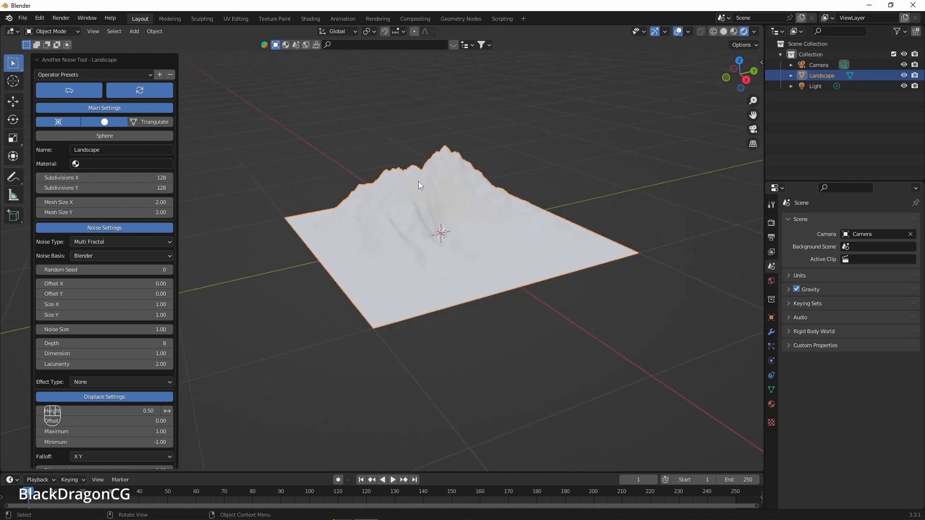
scroll(357, 231, up, 5)
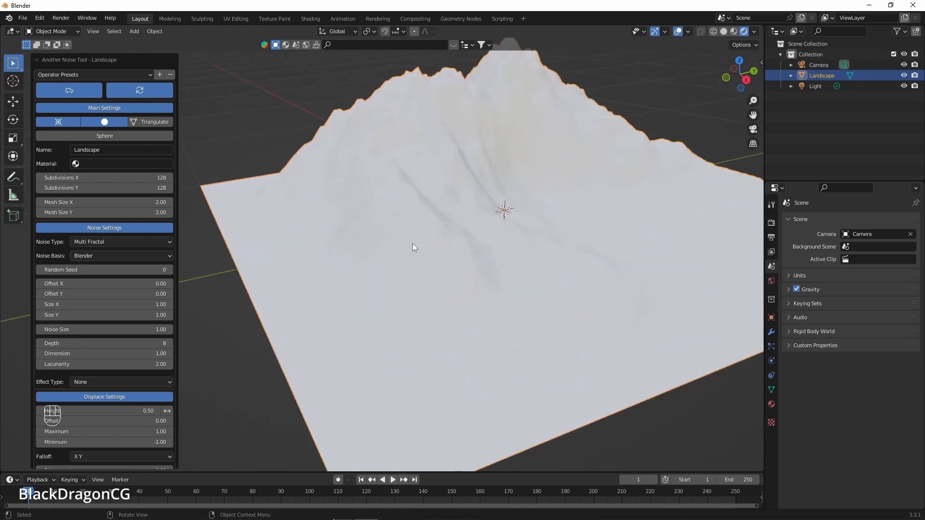
shift+middle_drag(423, 237, 400, 258)
middle_drag(538, 300, 467, 297)
- Change the landscape's noise type to Hybrid MFractal and look over the terrain
click(99, 243)
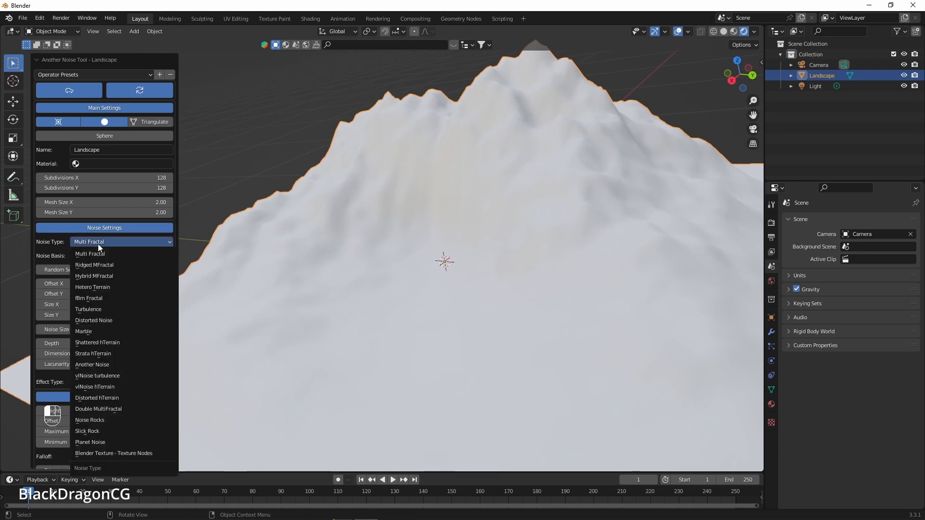
click(94, 277)
scroll(499, 208, down, 5)
middle_drag(451, 222, 513, 267)
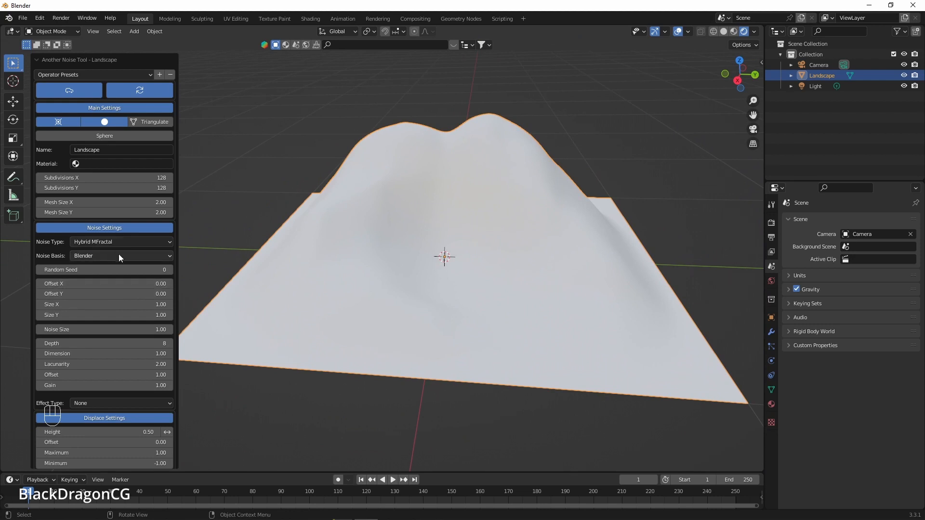
- Set the landscape's noise type to Hetero Terrain and inspect the mountain from several sides
click(115, 241)
click(95, 284)
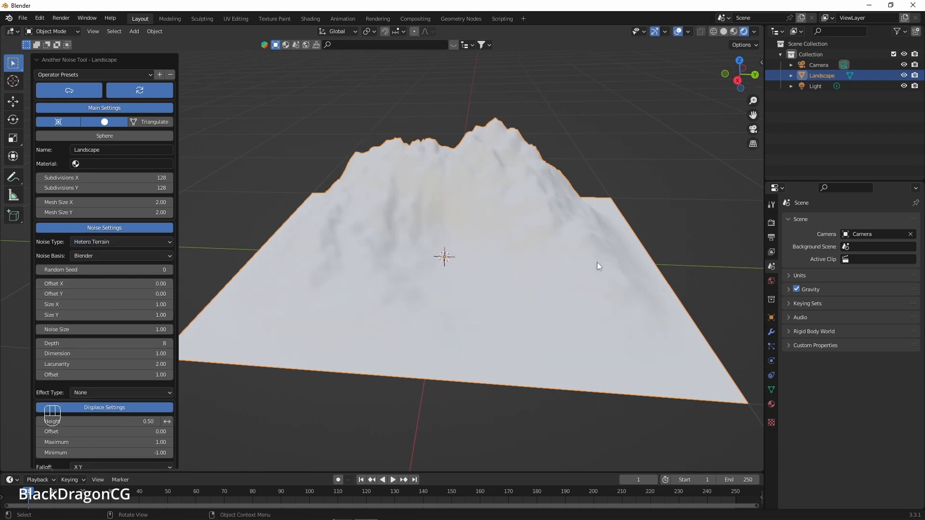
scroll(547, 241, up, 3)
scroll(546, 242, down, 3)
middle_drag(541, 253, 419, 316)
- Change the landscape's noise type to fBm Fractal and examine the terrain shape
click(113, 241)
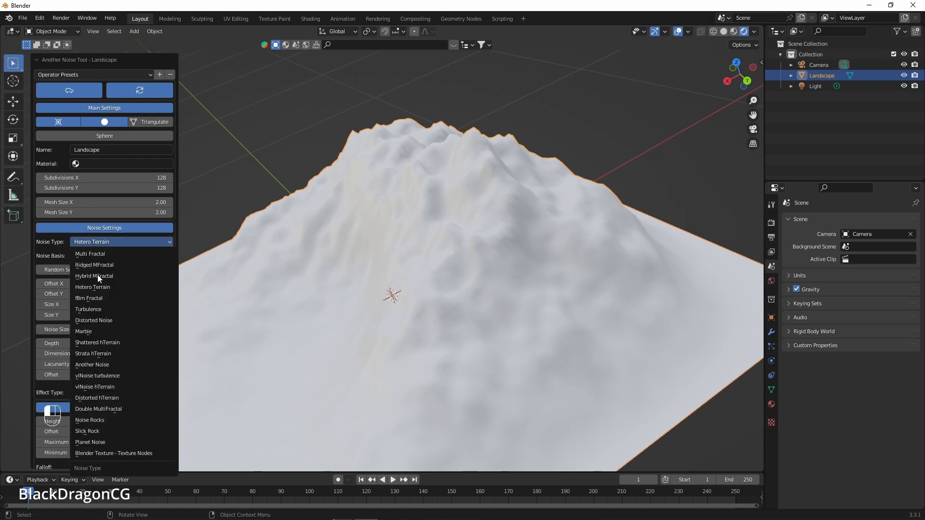
click(99, 298)
scroll(547, 206, down, 4)
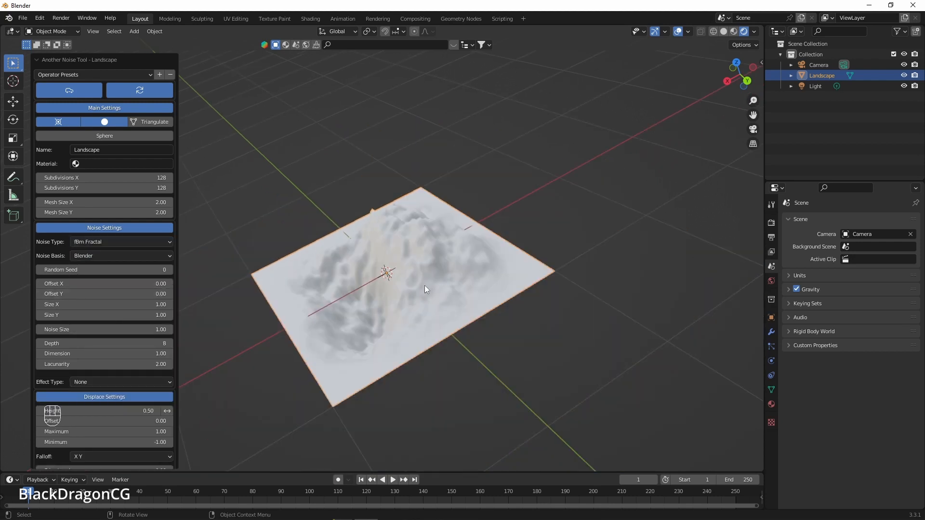
middle_drag(424, 285, 520, 227)
scroll(433, 307, up, 3)
mouse_move(487, 306)
middle_down()
mouse_move(464, 320)
mouse_move(555, 295)
mouse_move(472, 312)
middle_up()
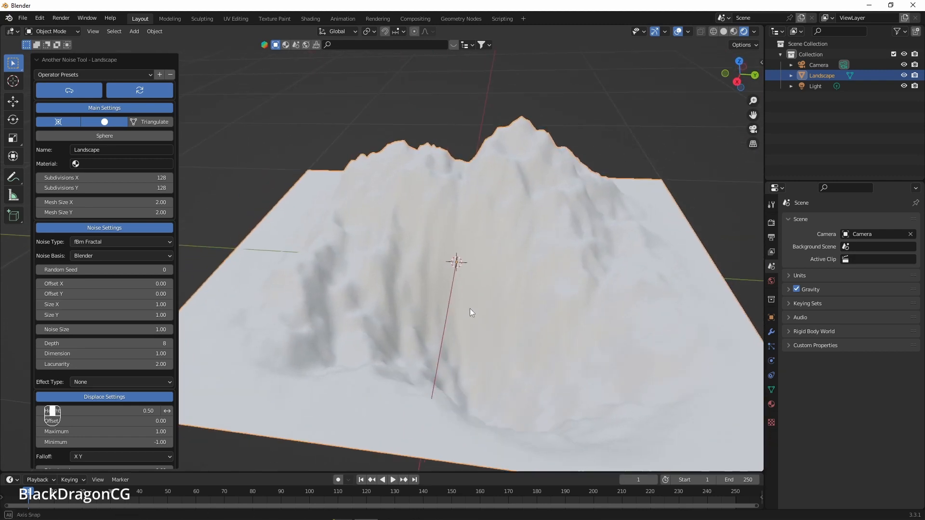
- Set the landscape's noise type to Turbulence and view the terrain from around it
click(90, 241)
click(96, 309)
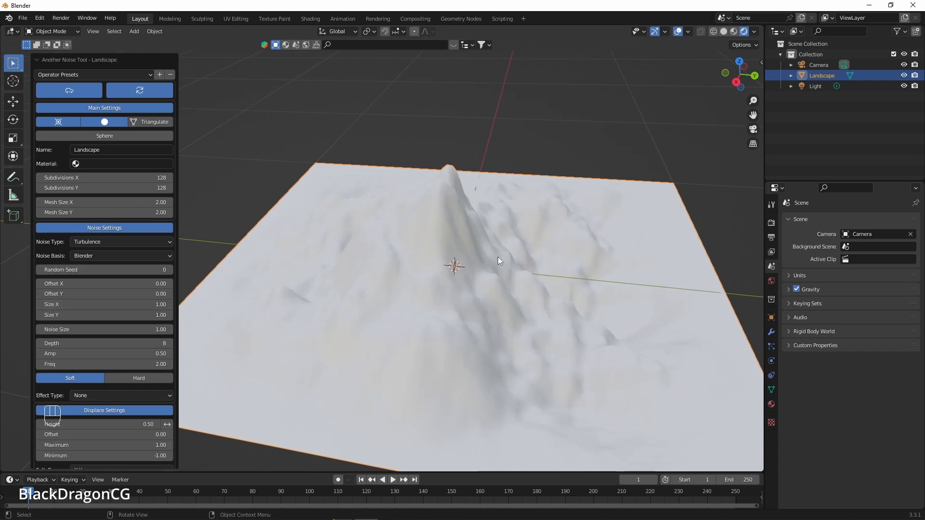
scroll(498, 258, down, 2)
middle_drag(498, 260, 525, 258)
- Switch the landscape's noise type to Distorted Noise and inspect the surface up close
click(109, 240)
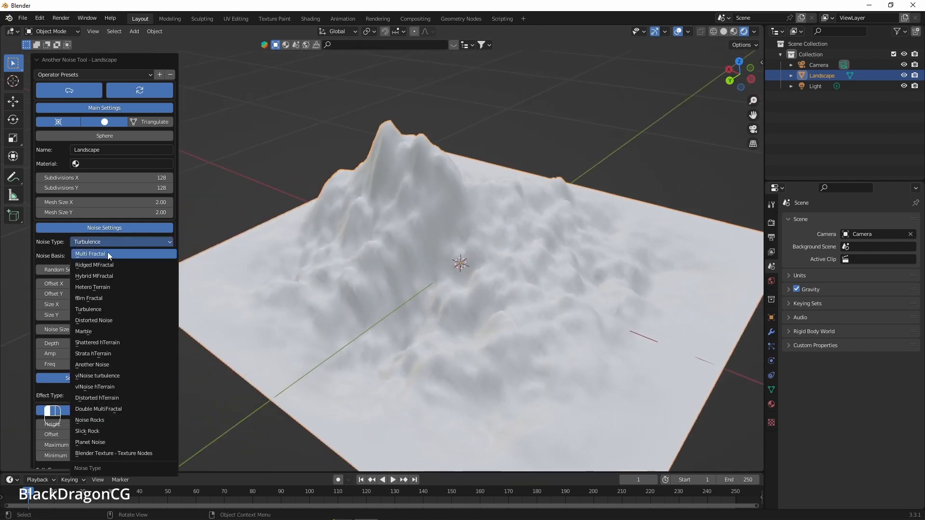
click(103, 320)
mouse_move(365, 309)
middle_down()
mouse_move(516, 265)
mouse_move(475, 305)
mouse_move(632, 262)
mouse_move(351, 321)
mouse_move(371, 321)
middle_up()
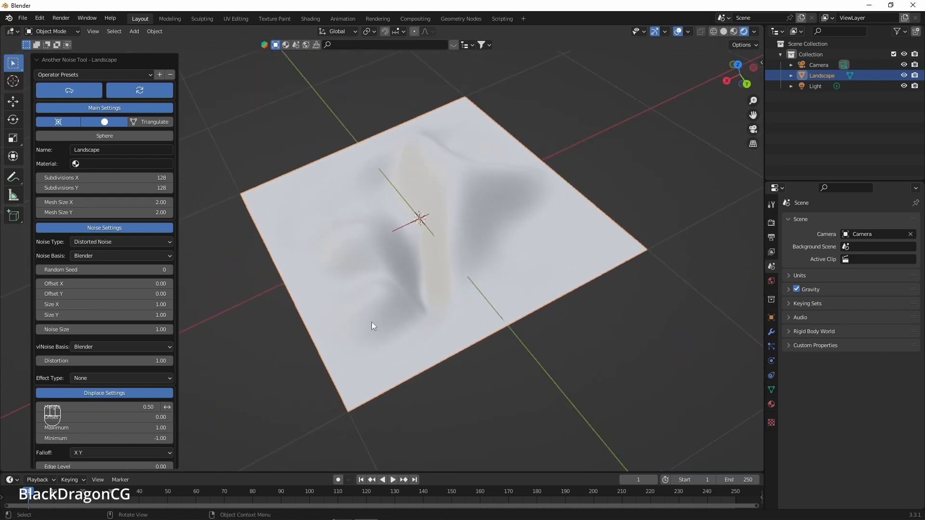
scroll(400, 264, up, 3)
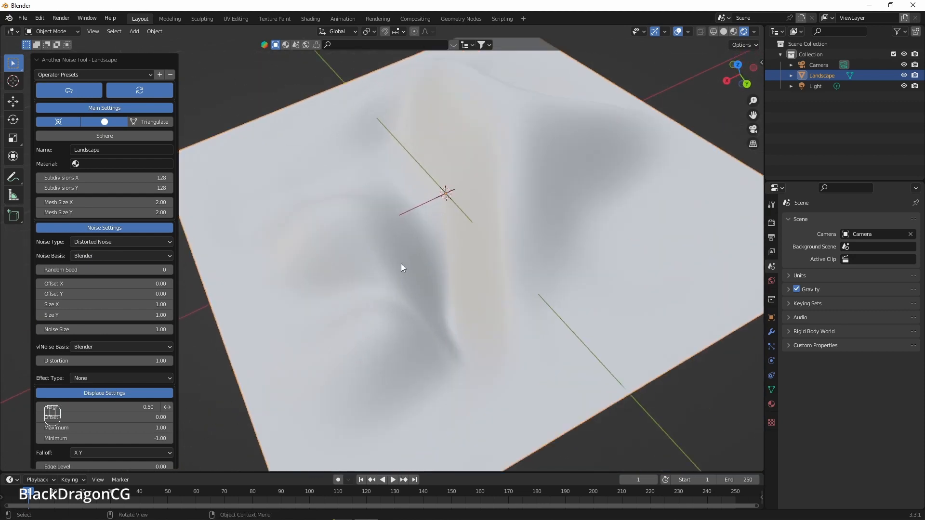
- Change the landscape's noise to the Marble type, with Size X 0.88 and Offset X -0.93
click(98, 245)
click(96, 332)
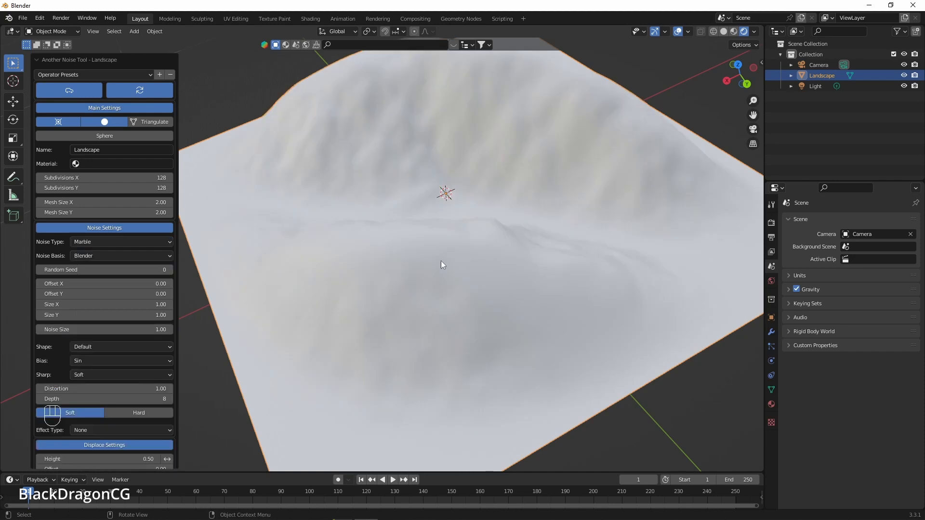
scroll(501, 214, down, 3)
middle_drag(500, 214, 428, 311)
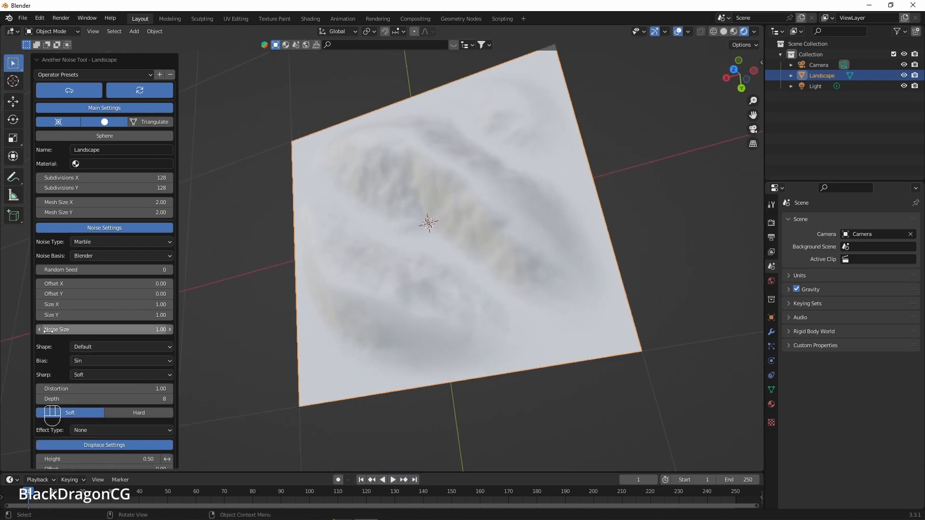
drag(136, 304, 152, 284)
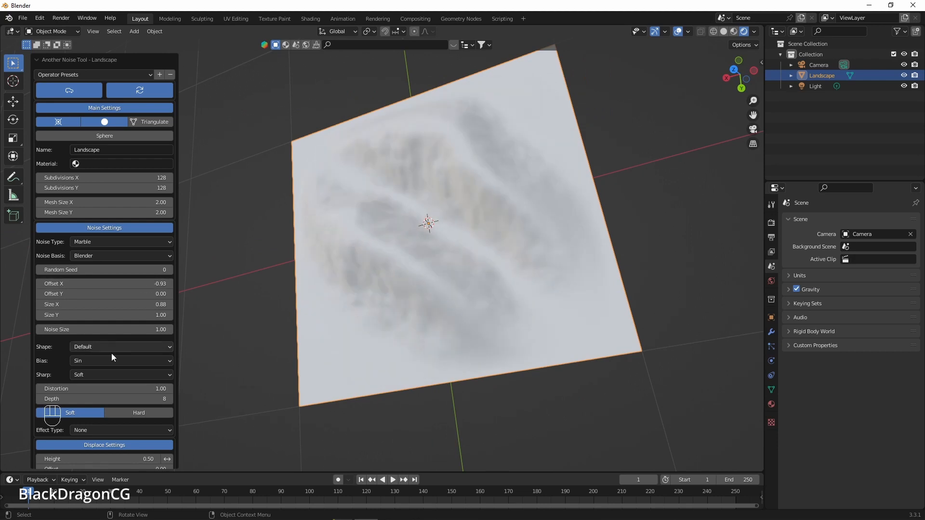
middle_drag(421, 238, 434, 255)
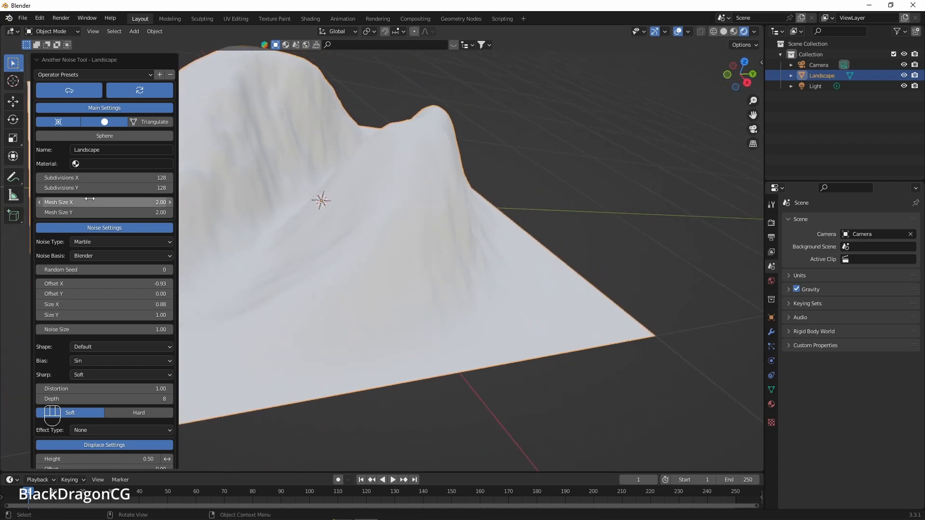
- Set the landscape's noise type to Shattered hTerrain and inspect the peaks
click(87, 242)
click(92, 341)
scroll(388, 188, down, 2)
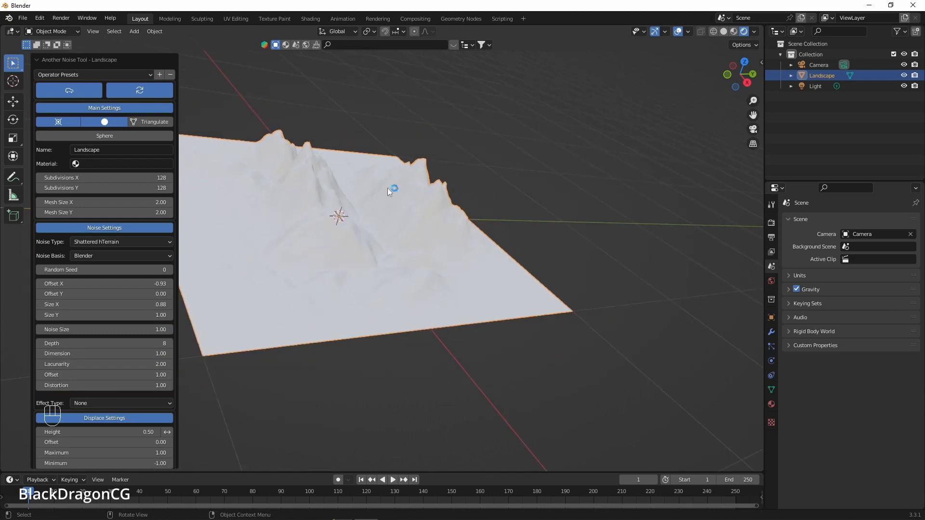
shift+middle_drag(362, 231, 395, 211)
scroll(388, 253, up, 3)
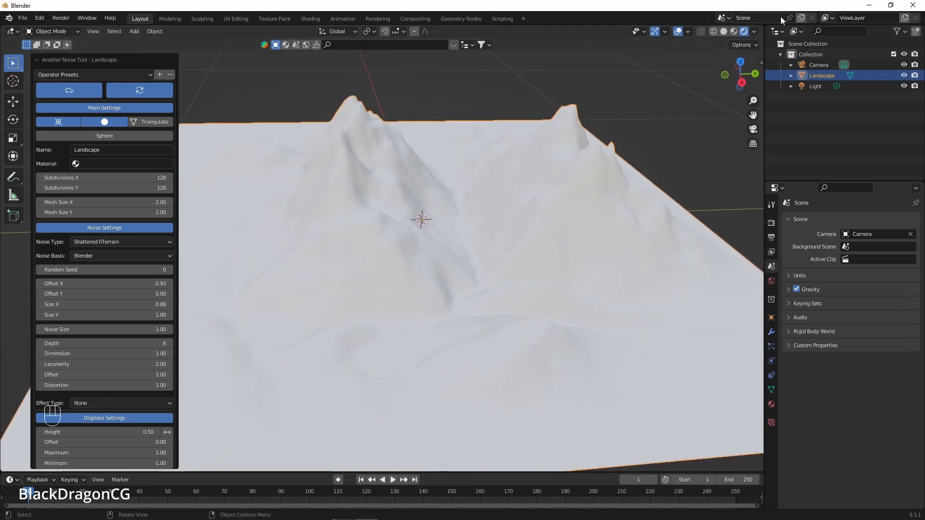
- Return the viewport to solid shading and change the landscape's noise type to Strata hTerrain
click(724, 31)
mouse_move(506, 254)
middle_down()
mouse_move(409, 301)
mouse_move(449, 281)
middle_up()
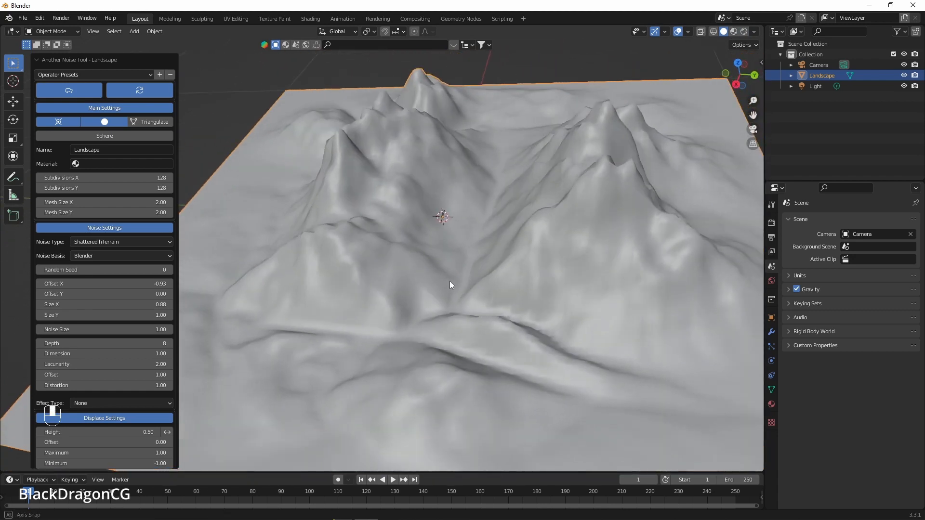
click(104, 244)
click(98, 353)
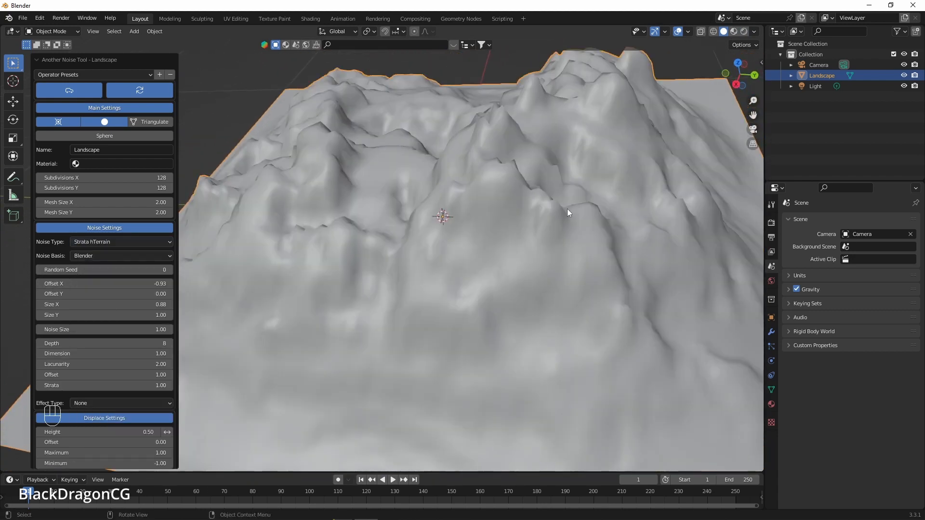
middle_drag(503, 225, 469, 265)
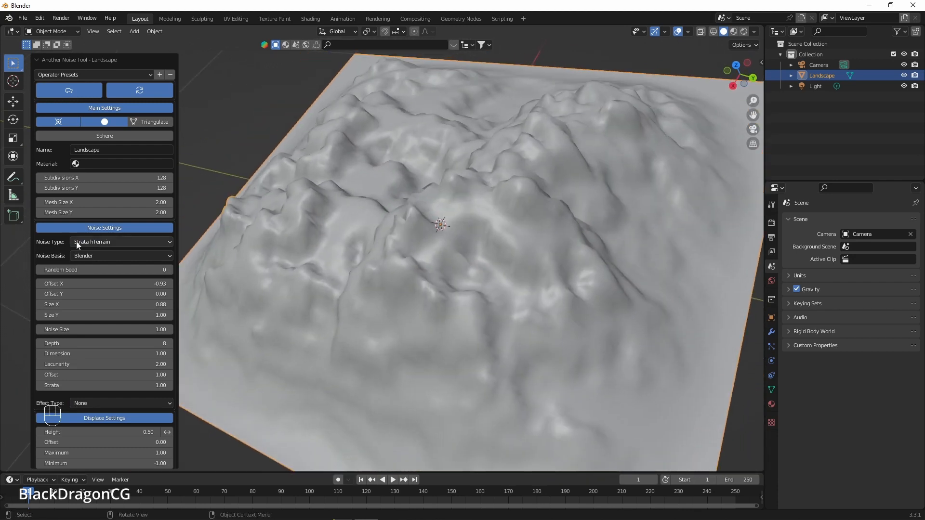
- Try the Another Noise type on the landscape, followed by vlNoise turbulence, and inspect the resulting peaks
click(90, 242)
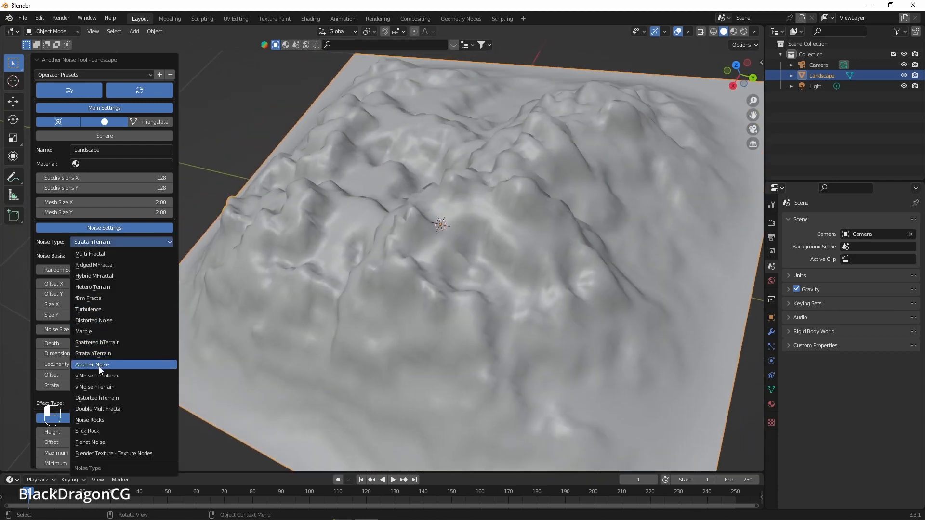
click(107, 361)
click(97, 241)
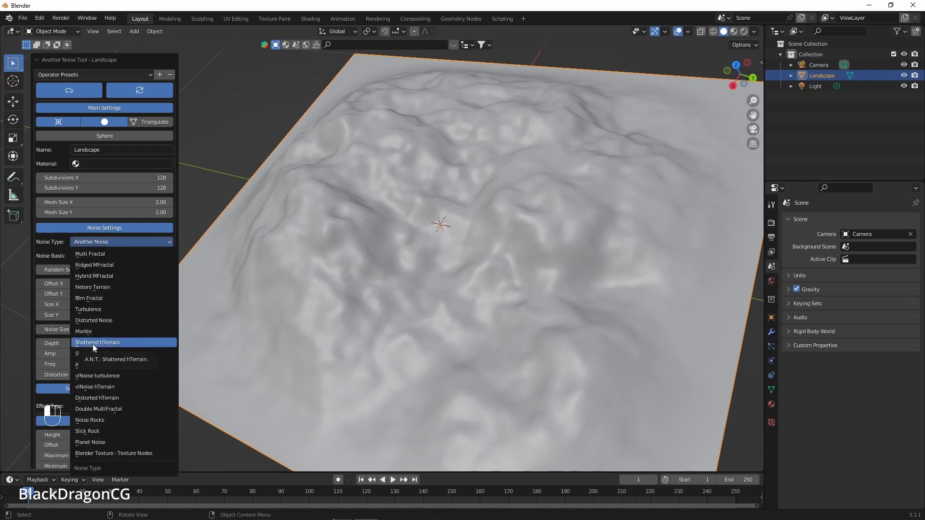
click(104, 374)
middle_drag(513, 231, 424, 358)
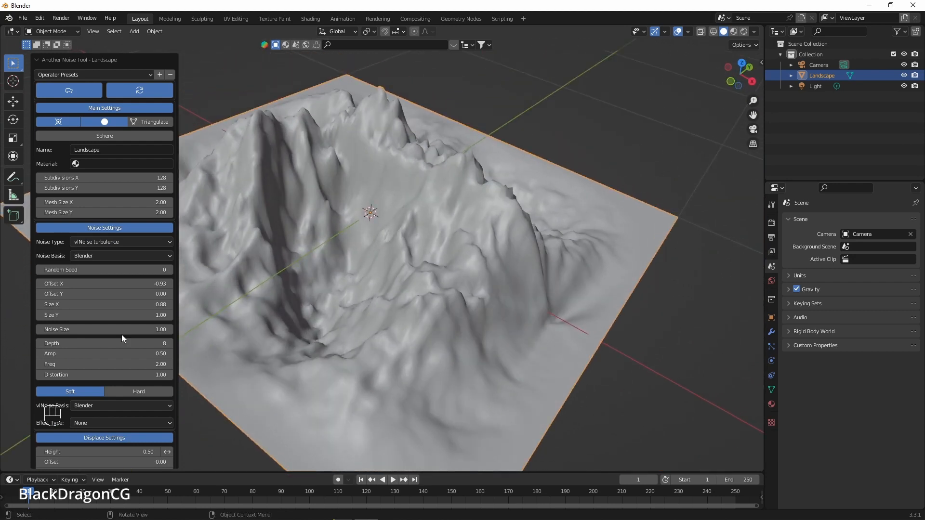
- Try the vlNoise hTerrain noise type on the landscape, followed by Double MultiFractal, and inspect the terrain
click(94, 242)
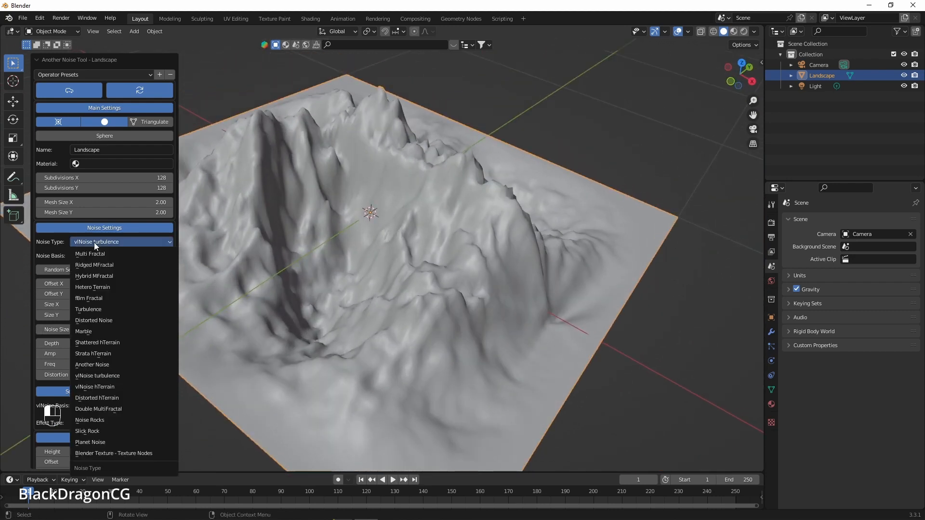
click(93, 387)
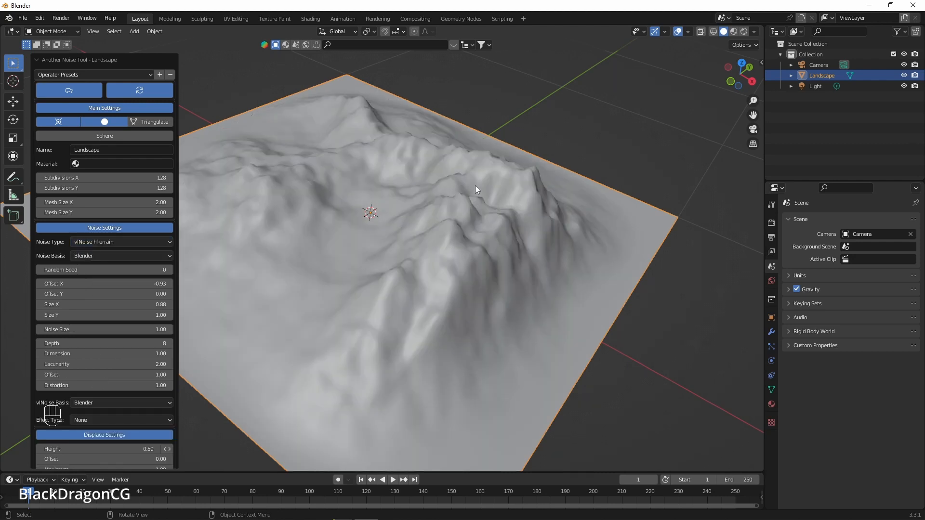
click(91, 241)
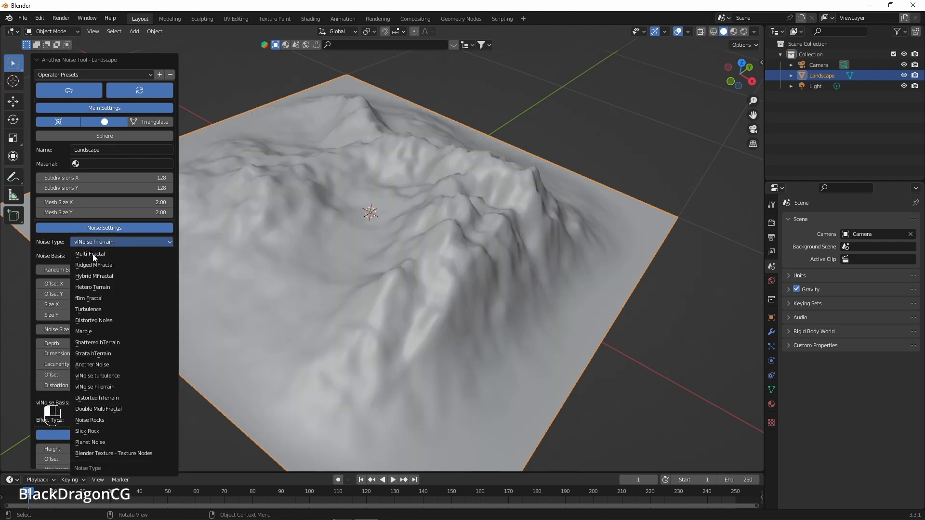
click(98, 409)
middle_drag(483, 287, 471, 325)
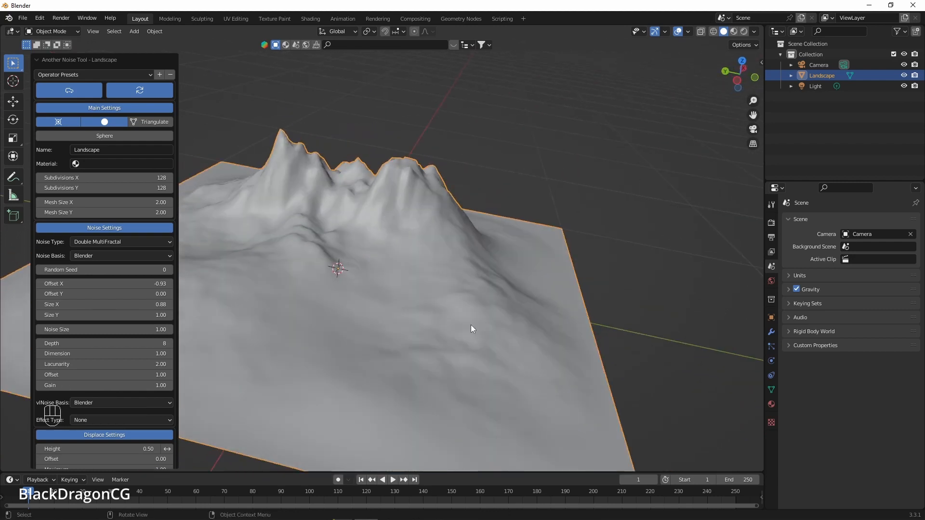
- Try the Noise Rocks noise type on the landscape, followed by Slick Rock, inspecting the surface of each
click(92, 244)
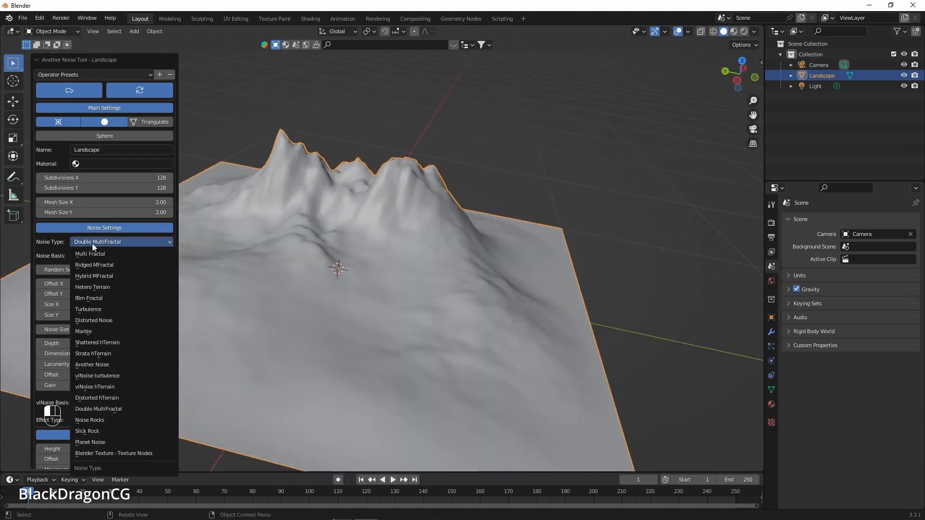
click(95, 421)
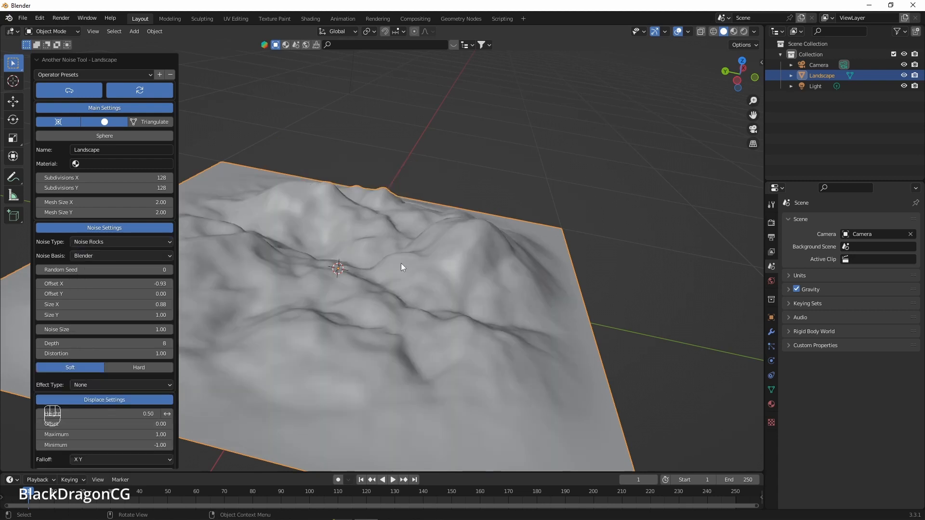
middle_drag(401, 263, 369, 300)
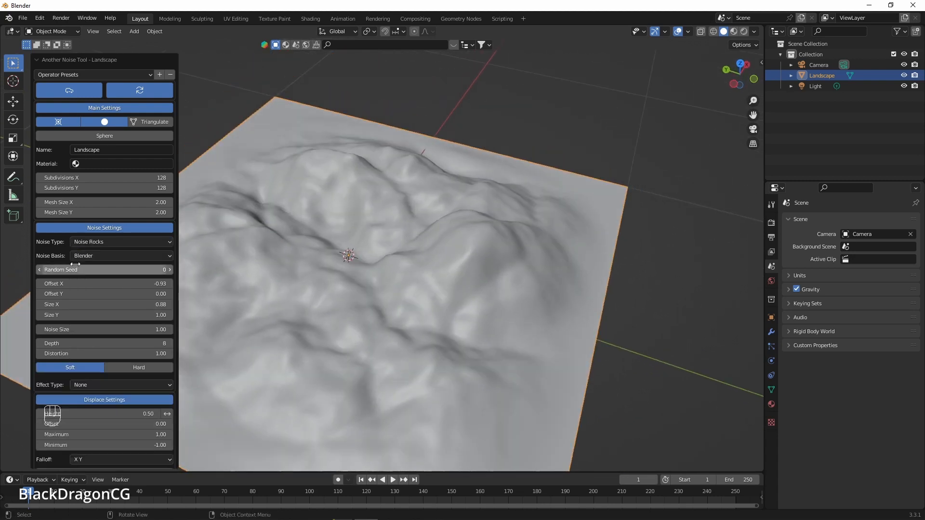
click(103, 243)
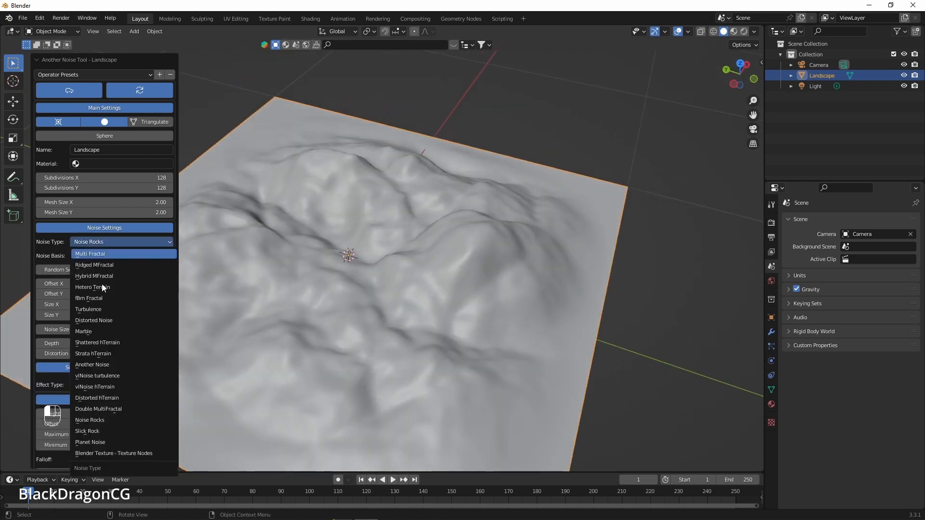
click(90, 432)
middle_drag(459, 242, 433, 261)
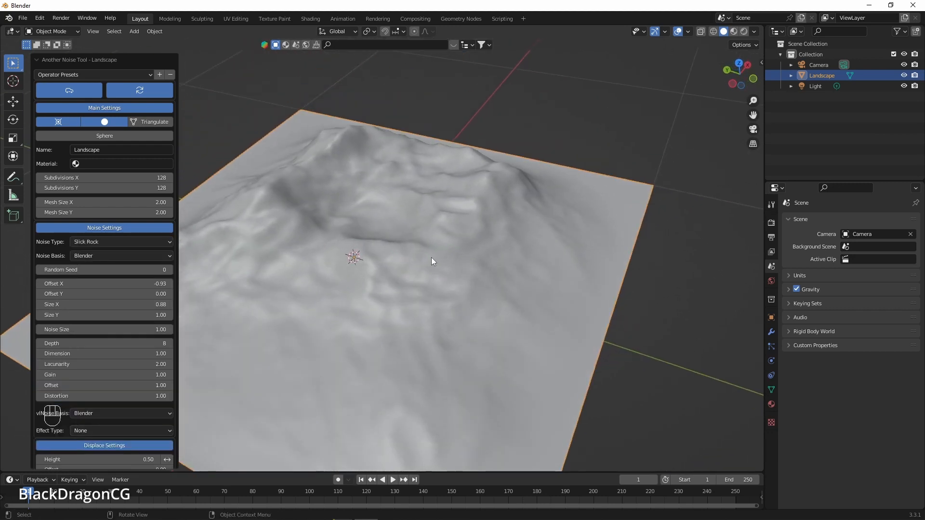
- Try the Planet Noise type on the landscape, followed by Blender Texture - Texture Nodes, inspecting each result
click(98, 243)
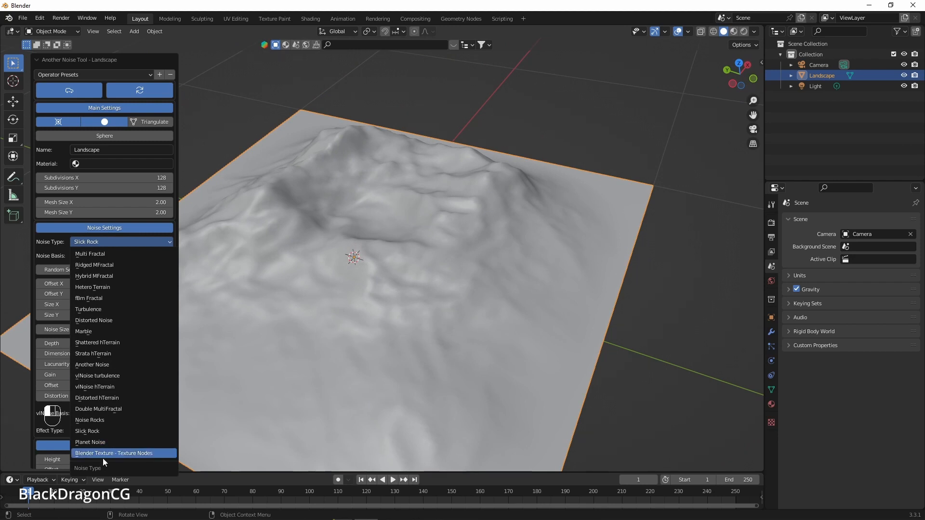
click(95, 442)
middle_drag(463, 248, 322, 252)
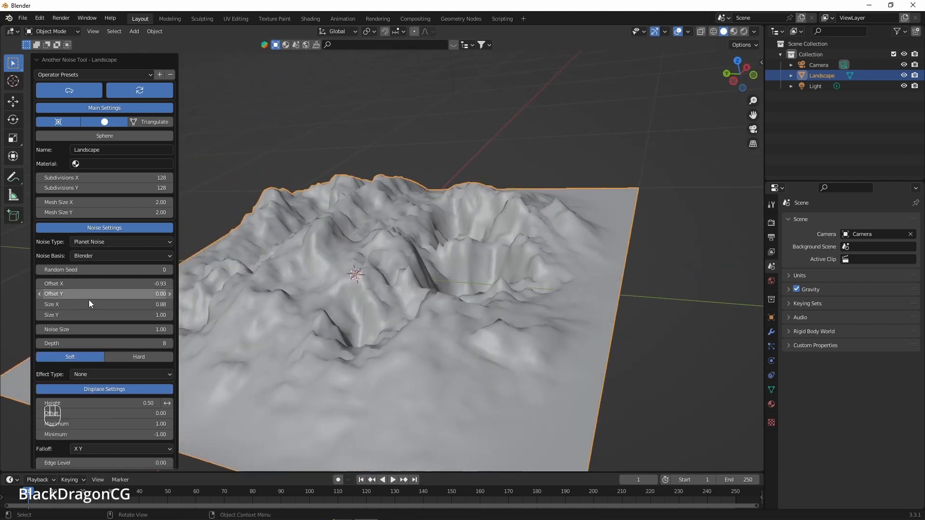
click(96, 241)
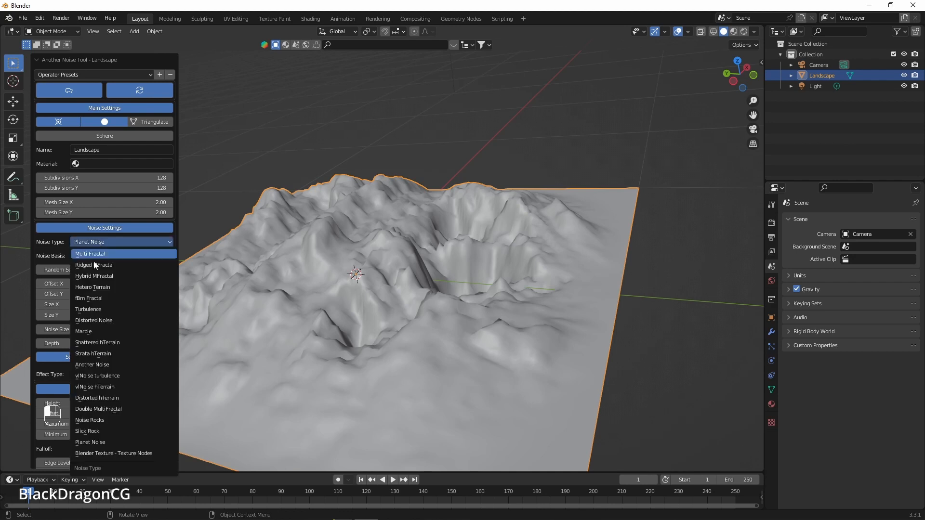
click(98, 456)
middle_drag(474, 266, 471, 299)
- Switch the landscape's noise type back to Marble and set its Bias to Cos
click(110, 241)
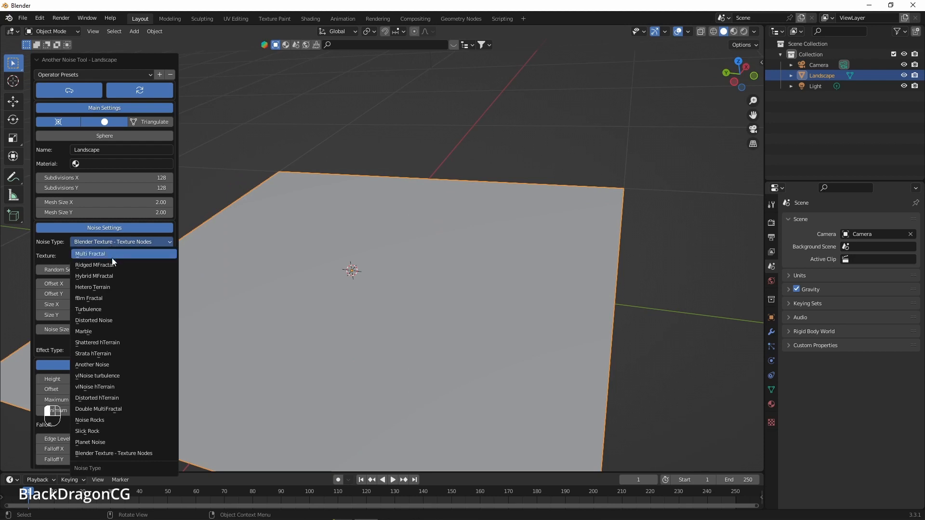
click(94, 332)
scroll(364, 244, down, 2)
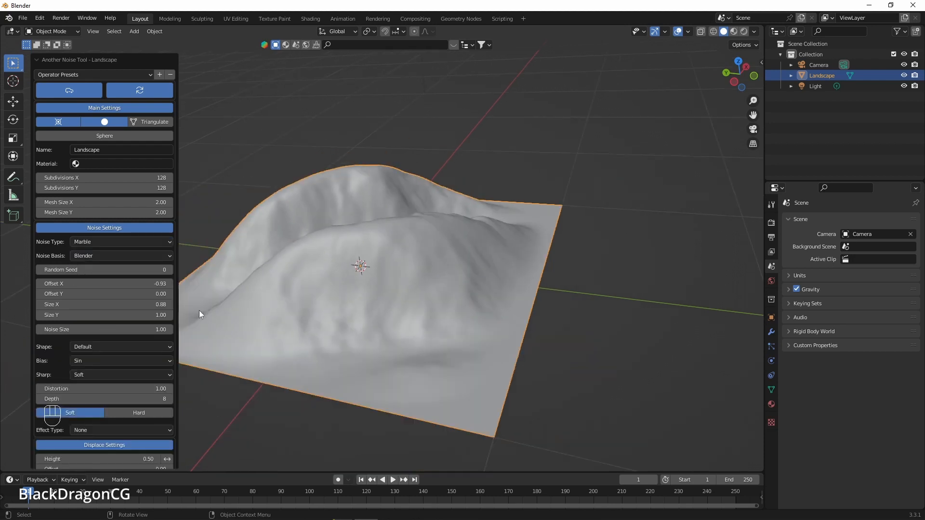
click(100, 361)
click(87, 380)
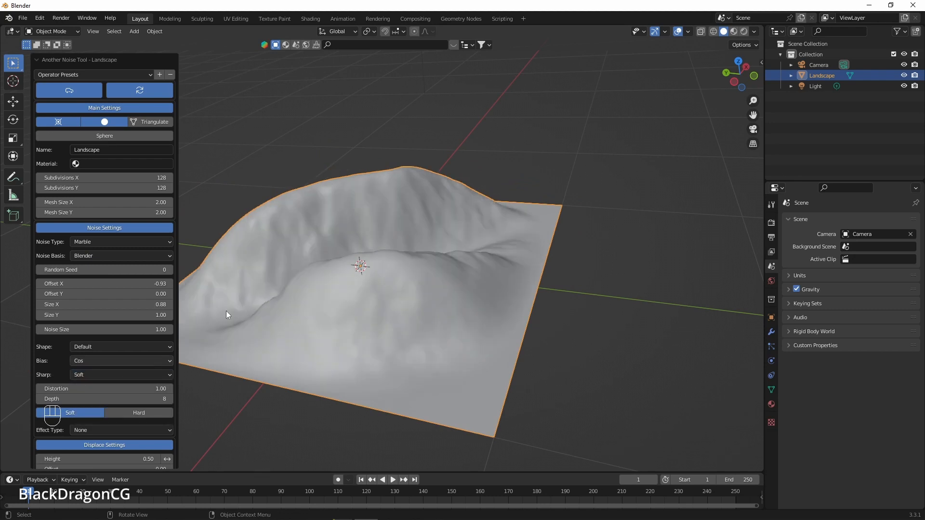
mouse_move(226, 311)
middle_down()
mouse_move(488, 285)
mouse_move(233, 328)
middle_up()
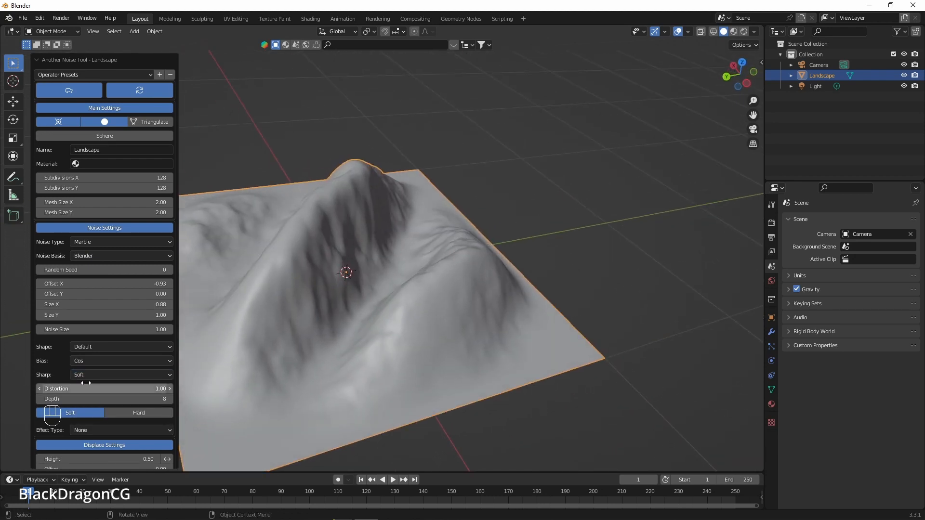
- Set the Marble noise's Shape to Ring and inspect the hills up close
click(91, 346)
click(89, 370)
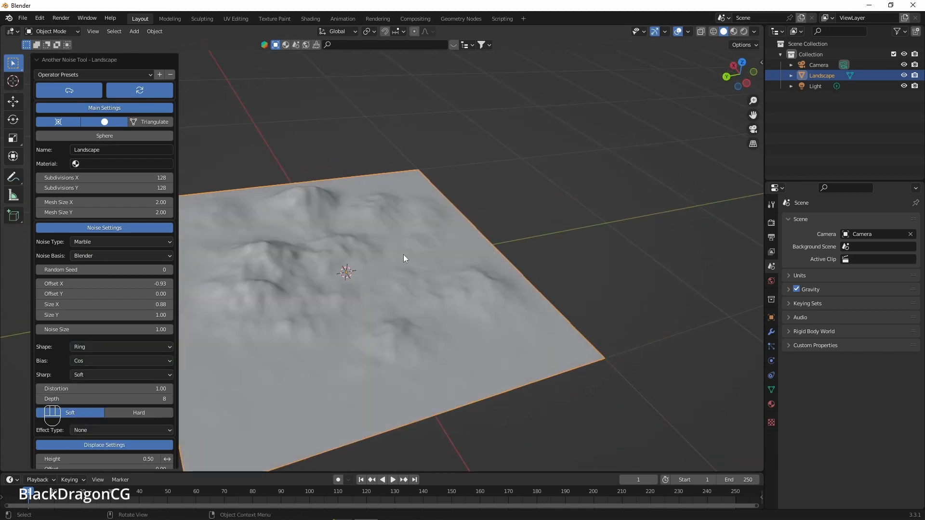
scroll(371, 261, up, 2)
shift+middle_drag(381, 263, 478, 226)
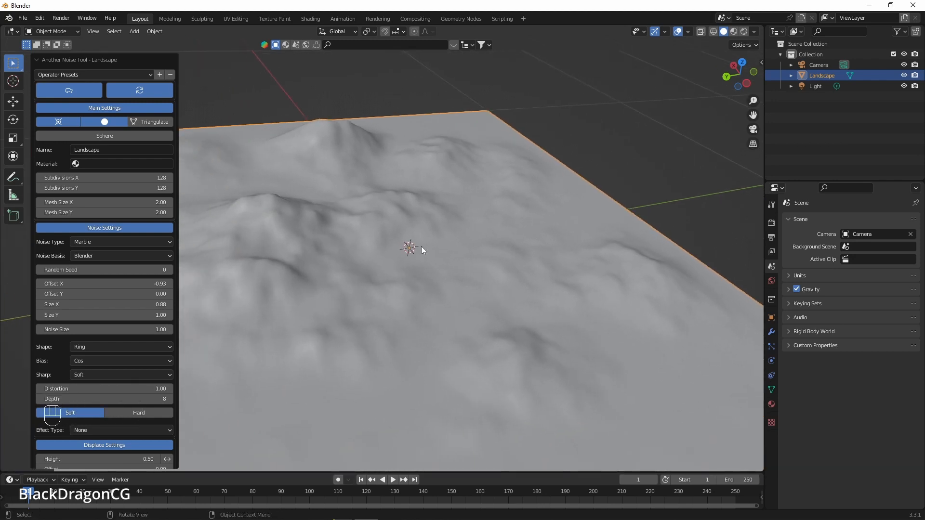
- Change the Marble noise's Shape to Swirl and its Bias to Sin
click(89, 348)
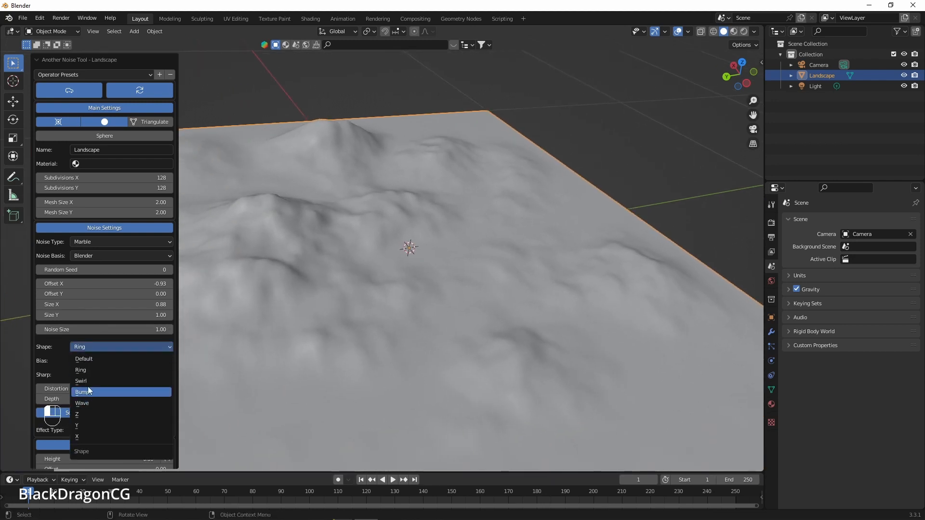
click(115, 381)
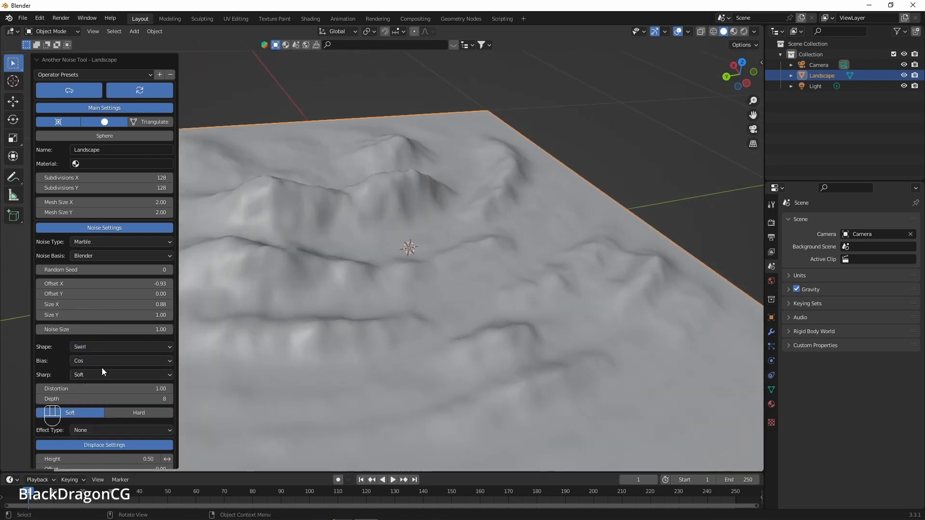
click(102, 364)
click(86, 368)
middle_drag(424, 269, 275, 329)
- Set the Marble noise's Sharp option to Sharp and inspect the ridges
click(108, 376)
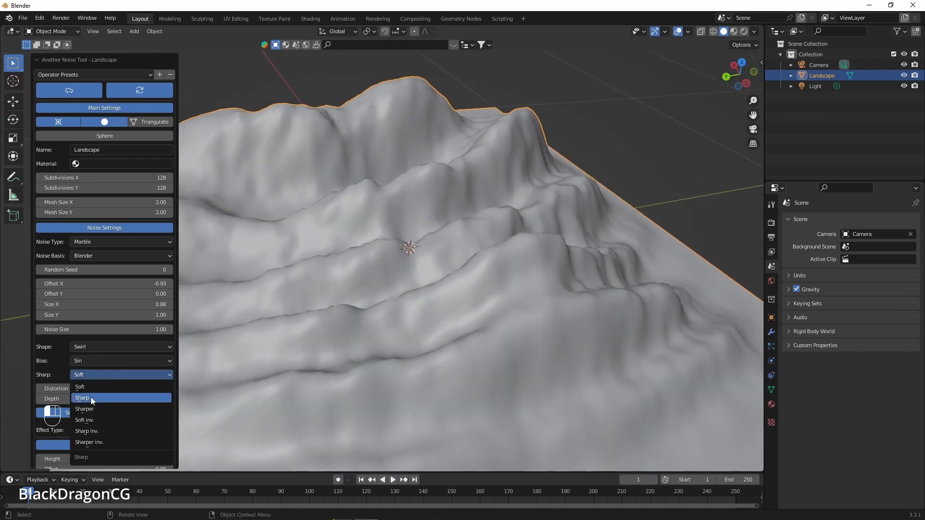
click(90, 398)
middle_drag(498, 224, 367, 211)
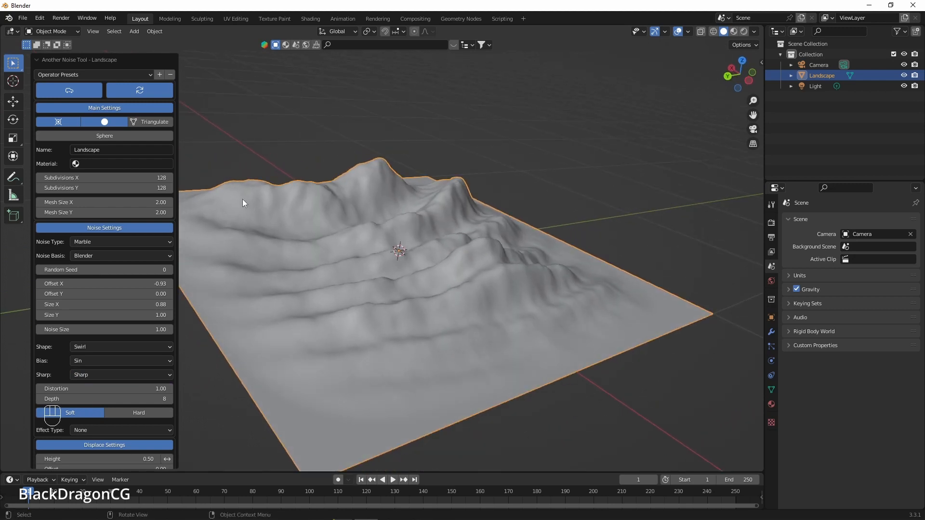
- Raise the landscape mesh's Subdivisions X to 194 and Subdivisions Y to 947, and inspect the added detail
click(148, 178)
drag(147, 178, 153, 187)
click(151, 186)
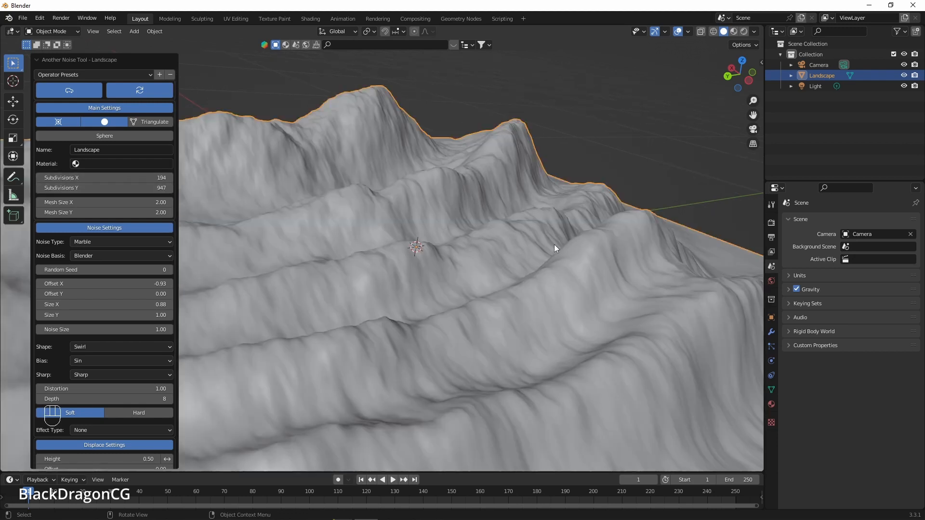
scroll(272, 213, down, 2)
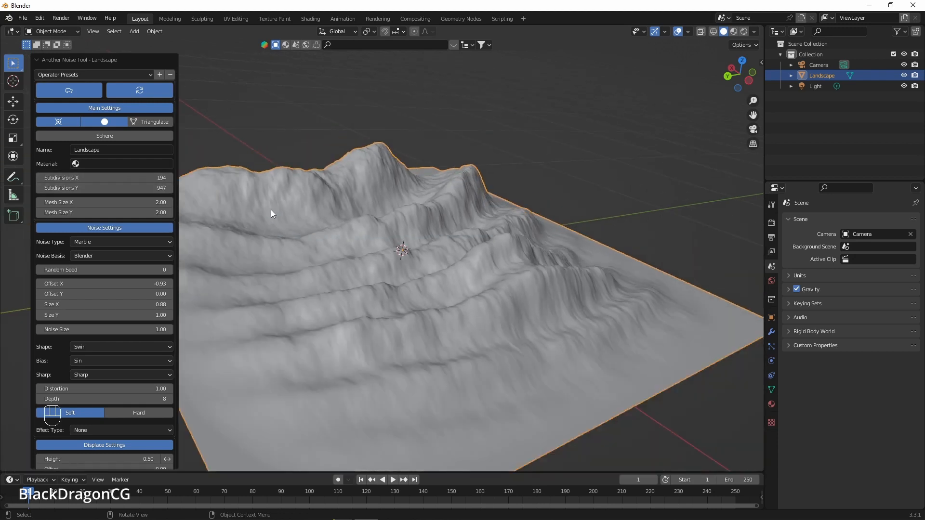
- Set the landscape mesh's Subdivisions Y to 512
drag(145, 187, 155, 187)
click(155, 187)
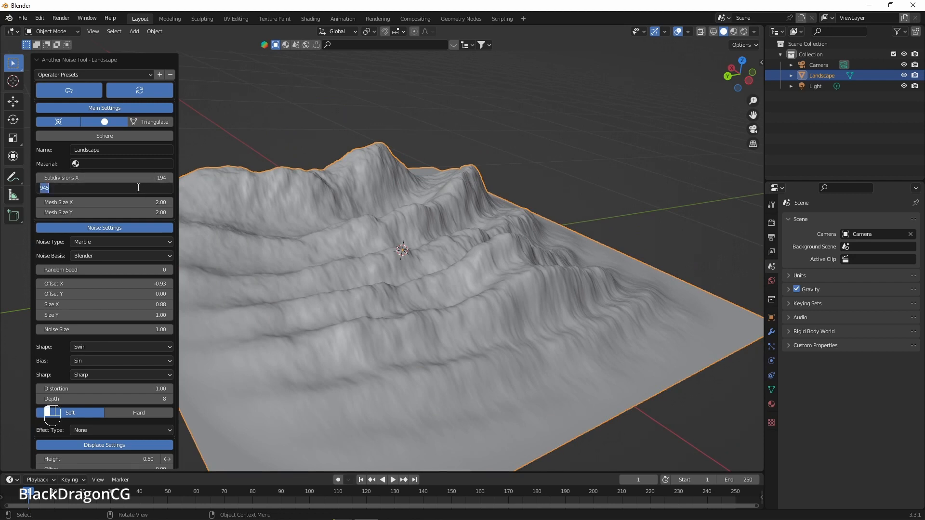
text(512)
key(Return)
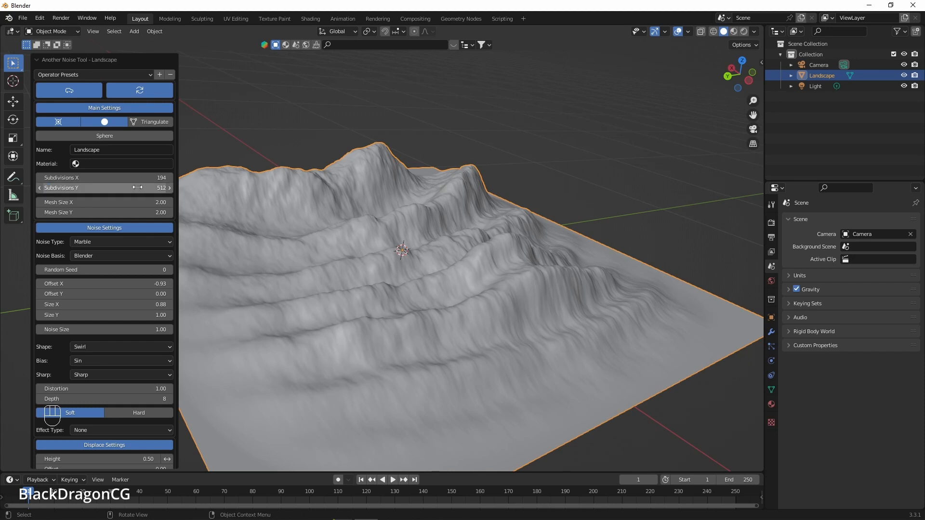
- Try to set the landscape's Subdivisions X to 512; reselect the mesh and undo the last action
key(KP_5)
key(KP_1)
key(KP_2)
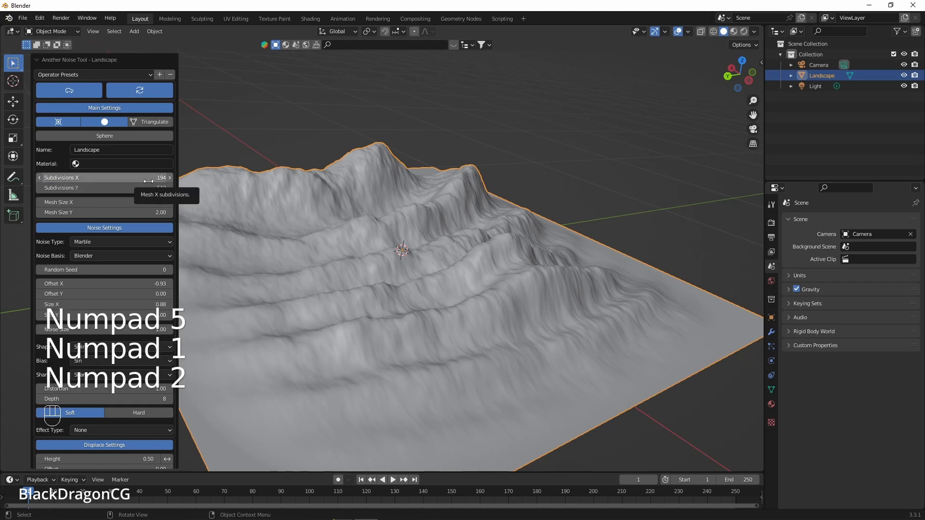
click(154, 172)
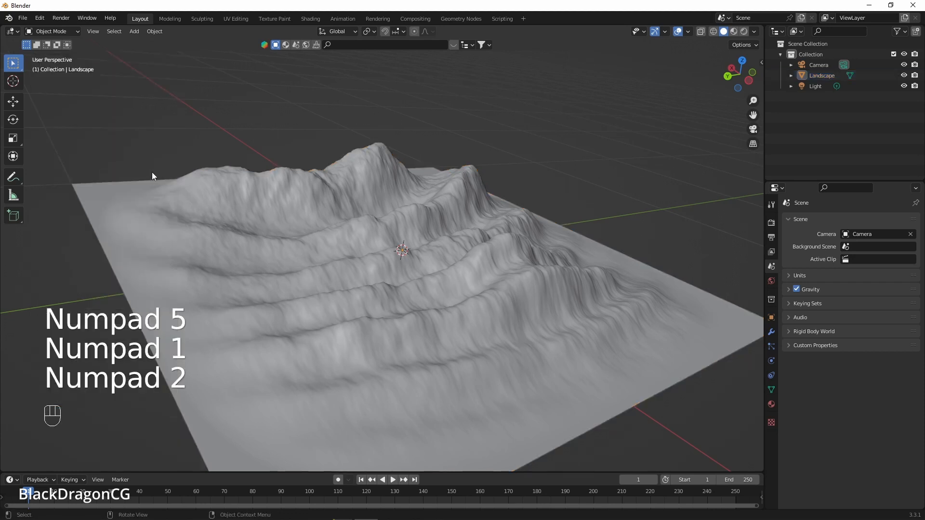
click(302, 257)
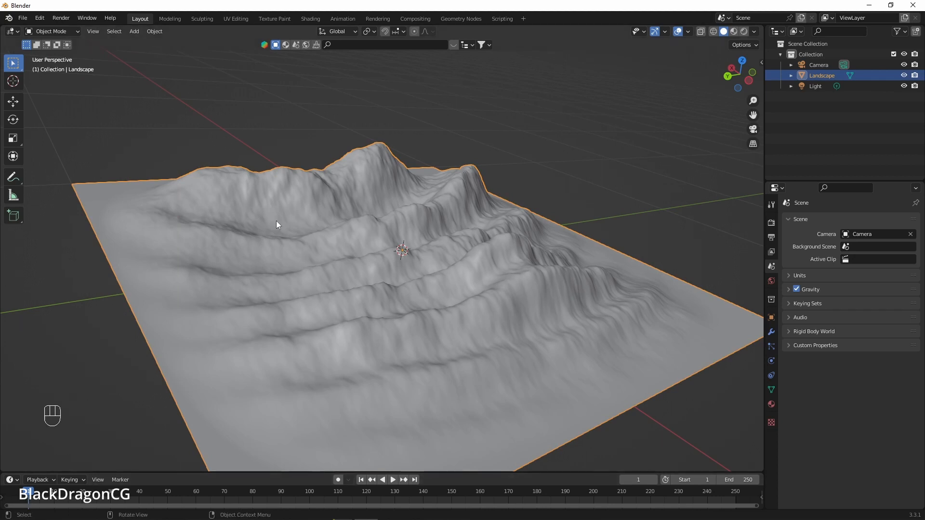
key(ctrl+z)
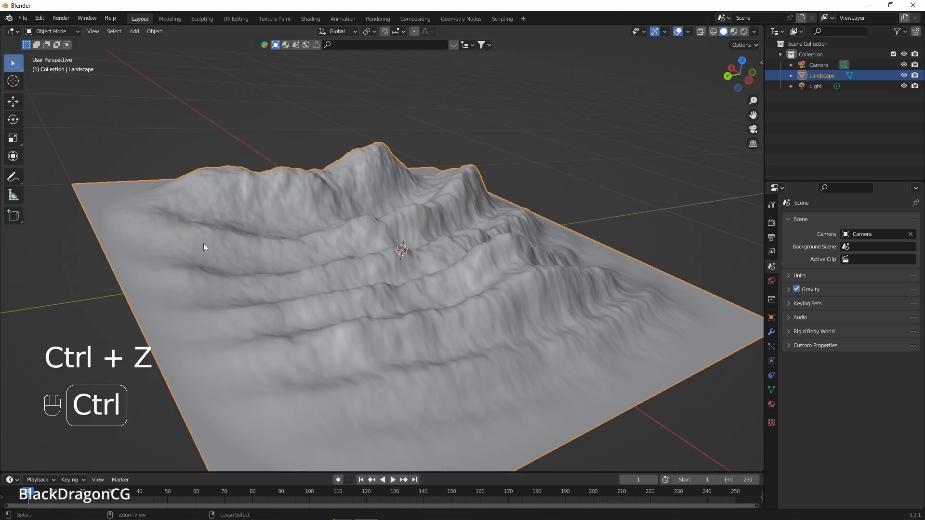
- Examine the swirled Marble terrain from several angles, both up close and as a whole
middle_drag(352, 199, 521, 283)
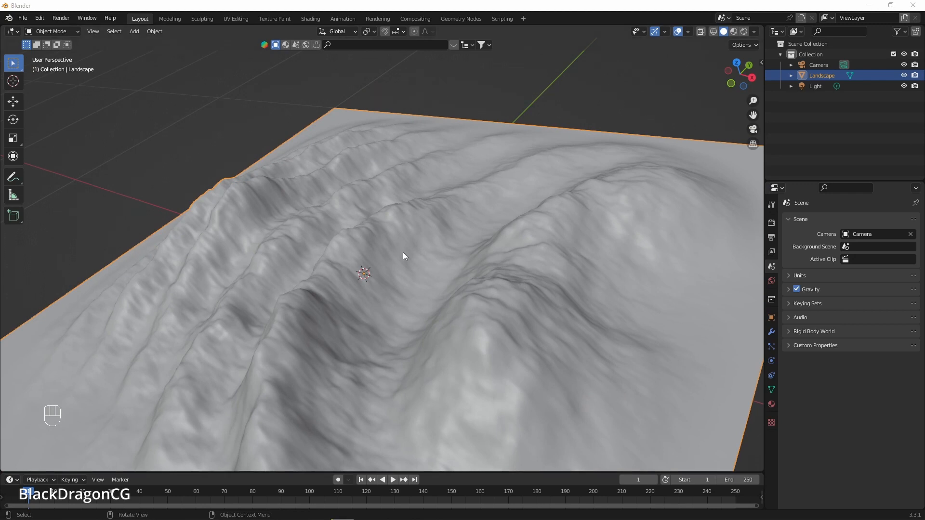
middle_drag(402, 252, 452, 189)
middle_drag(401, 223, 416, 314)
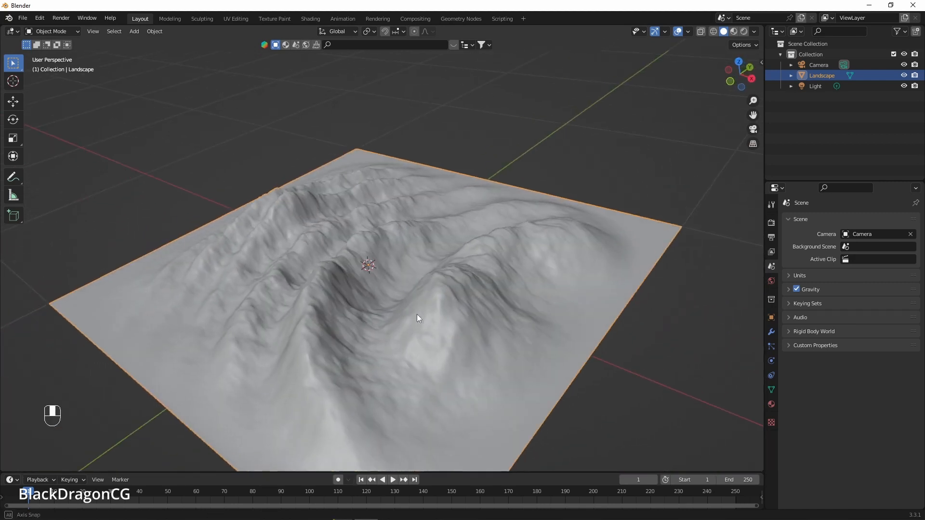